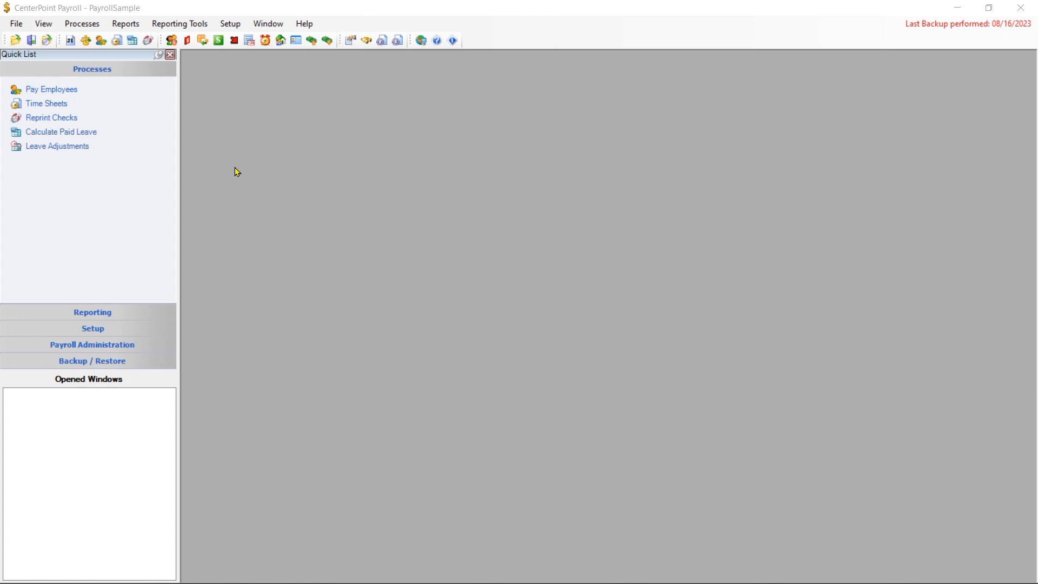
Open the Local Taxes setup list from the payroll details.
{"action": "left_click", "coordinate": [237, 27]}
{"action": "mouse_move", "coordinate": [262, 157]}
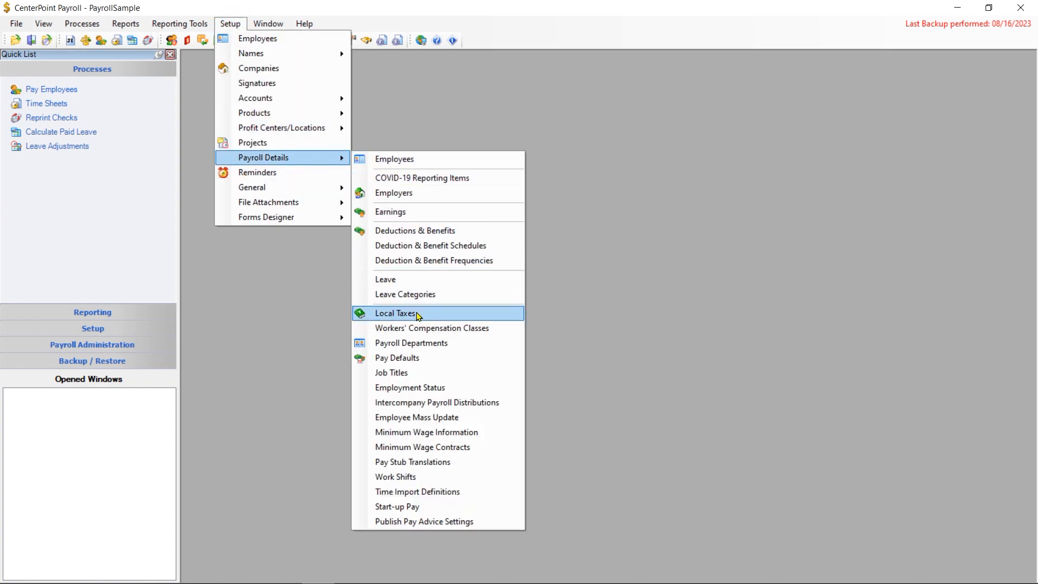
{"action": "left_click", "coordinate": [422, 313]}
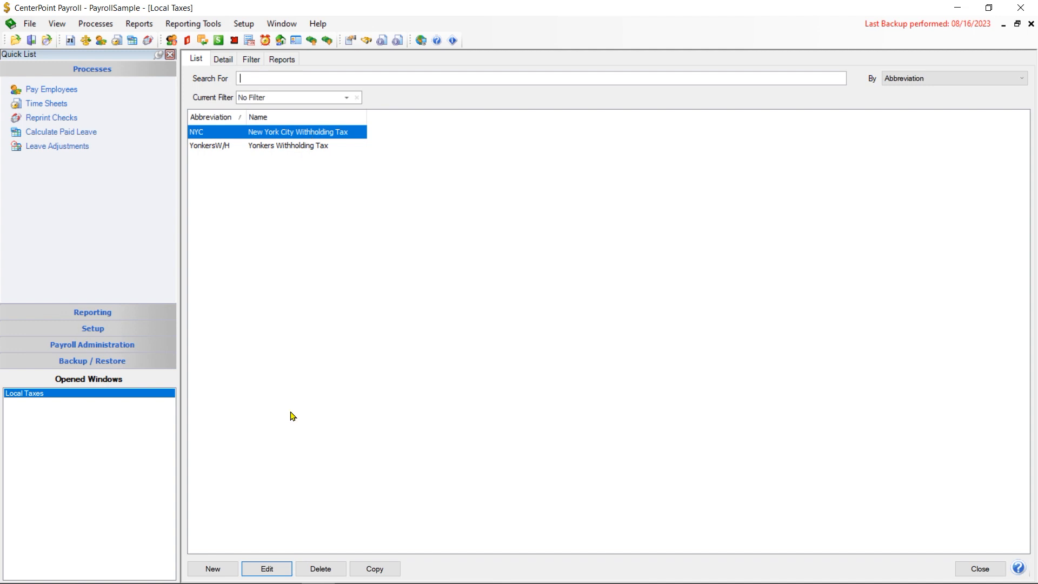
Review the general settings and tax tables of the New York City Withholding Tax, then close it without saving.
{"action": "left_click", "coordinate": [269, 569]}
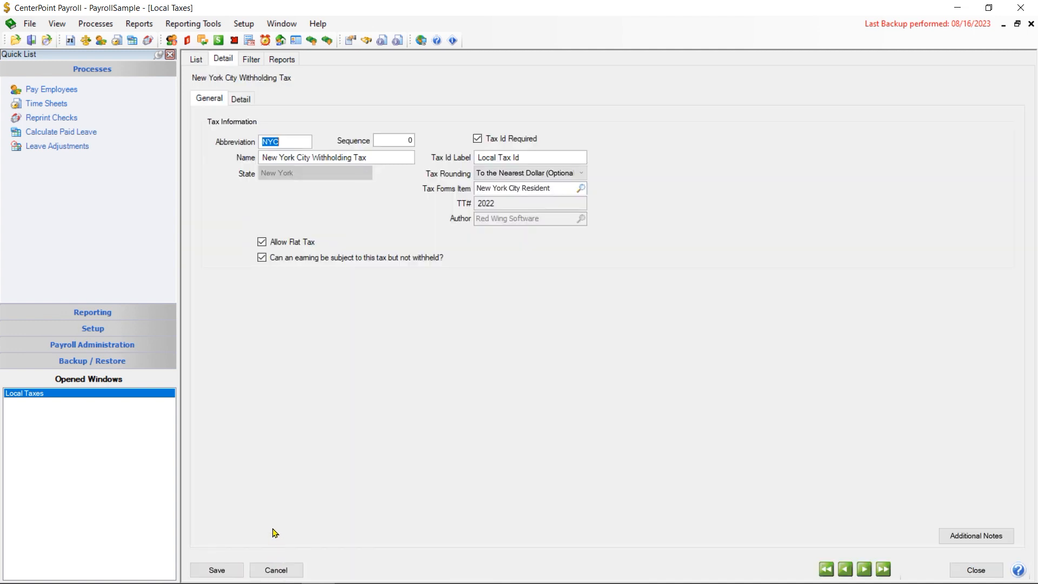
{"action": "left_click", "coordinate": [241, 99]}
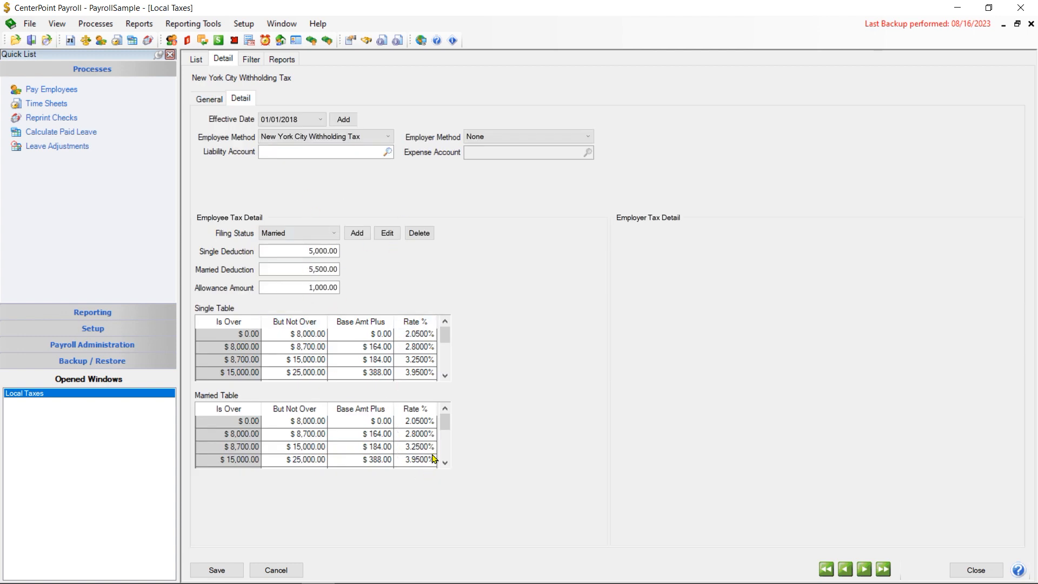
{"action": "left_click", "coordinate": [277, 570]}
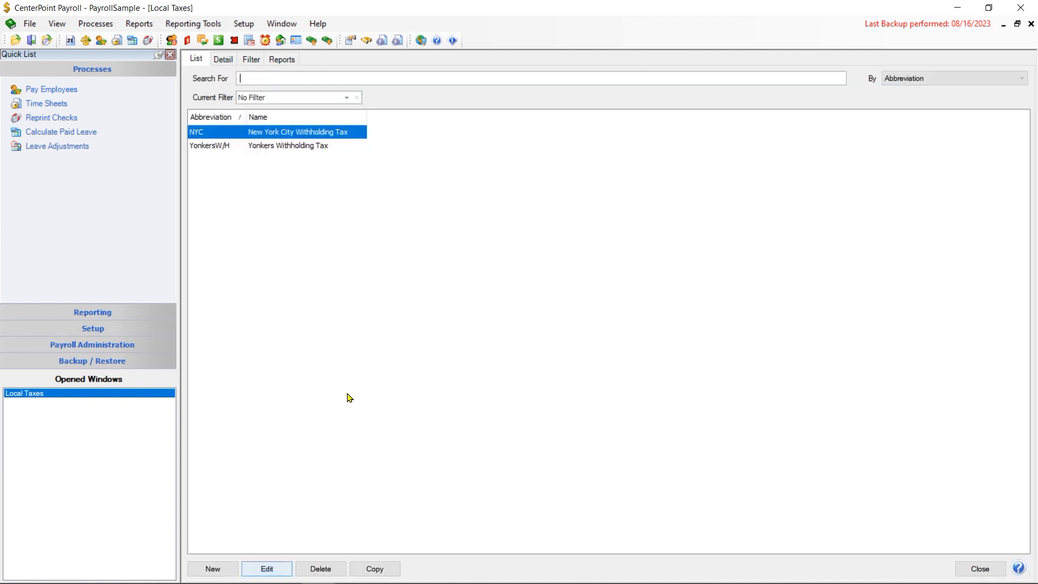
Create a new local tax with the abbreviation Denver and the name Denver.
{"action": "left_click", "coordinate": [224, 568]}
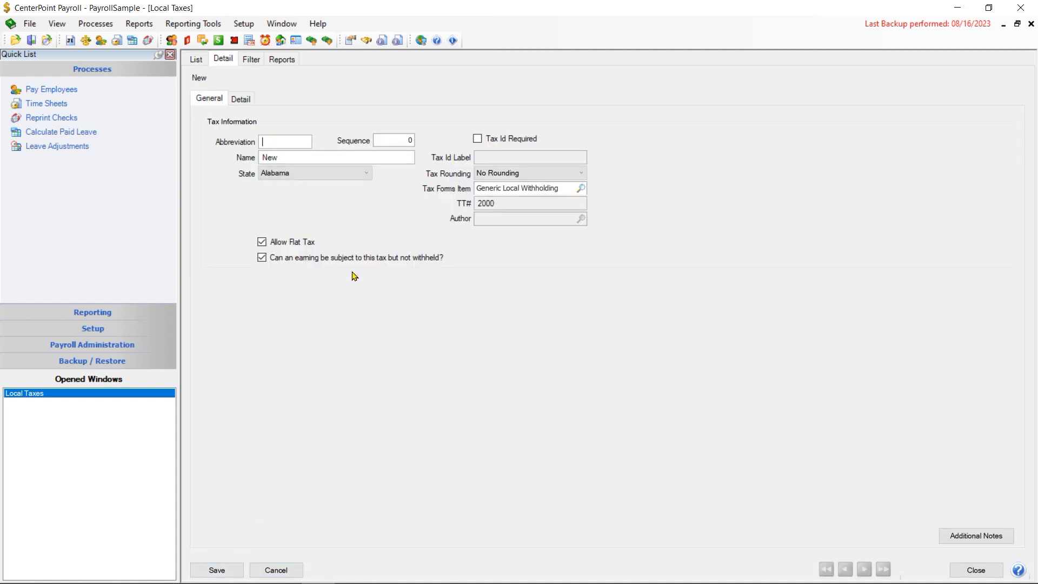
{"action": "type", "text": "dEN"}
{"action": "key", "text": "BackSpace"}
{"action": "key", "text": "BackSpace"}
{"action": "key", "text": "BackSpace"}
{"action": "type", "text": "Denver"}
{"action": "key", "text": "Tab"}
{"action": "left_click", "coordinate": [292, 157]}
{"action": "type", "text": "Denver"}
{"action": "key", "text": "Tab"}
Set the state of the Denver tax to Colorado.
{"action": "type", "text": "oh"}
{"action": "key", "text": "Tab"}
{"action": "left_click", "coordinate": [363, 173]}
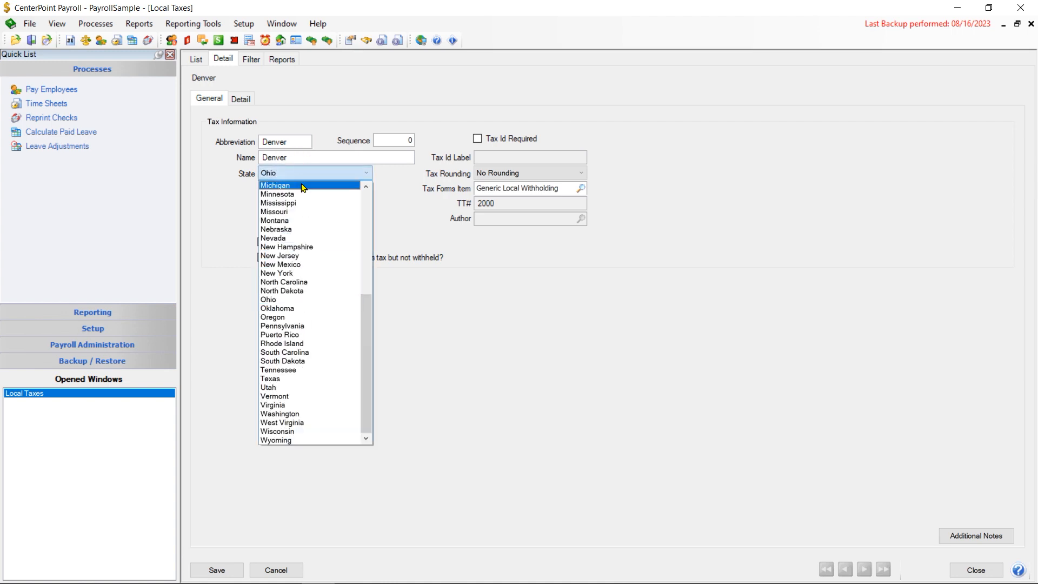
{"action": "left_click_drag", "start_coordinate": [367, 319], "coordinate": [376, 248]}
{"action": "scroll", "coordinate": [303, 216], "scroll_direction": "up", "scroll_amount": 2}
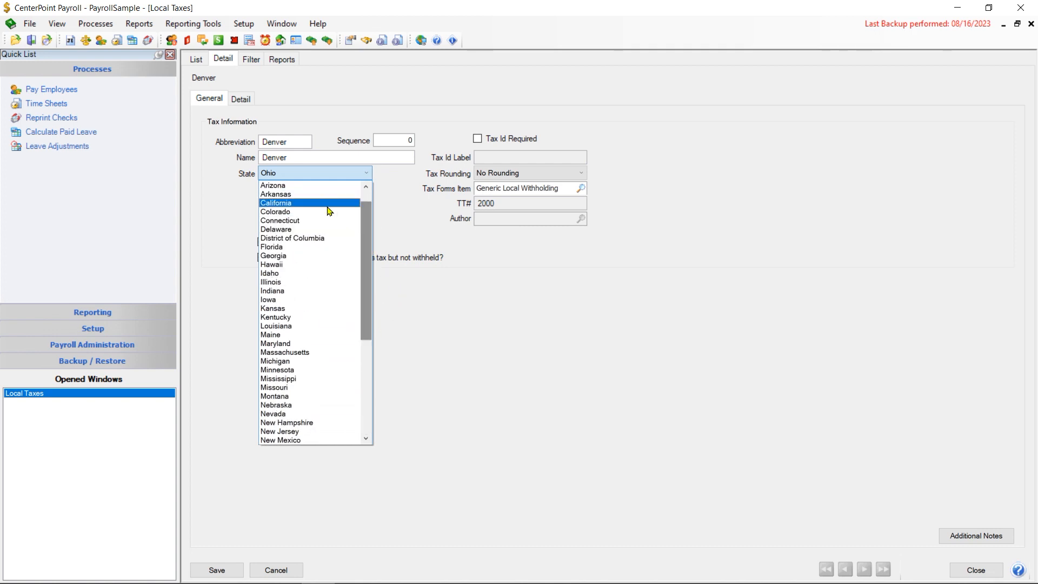
{"action": "left_click", "coordinate": [279, 210]}
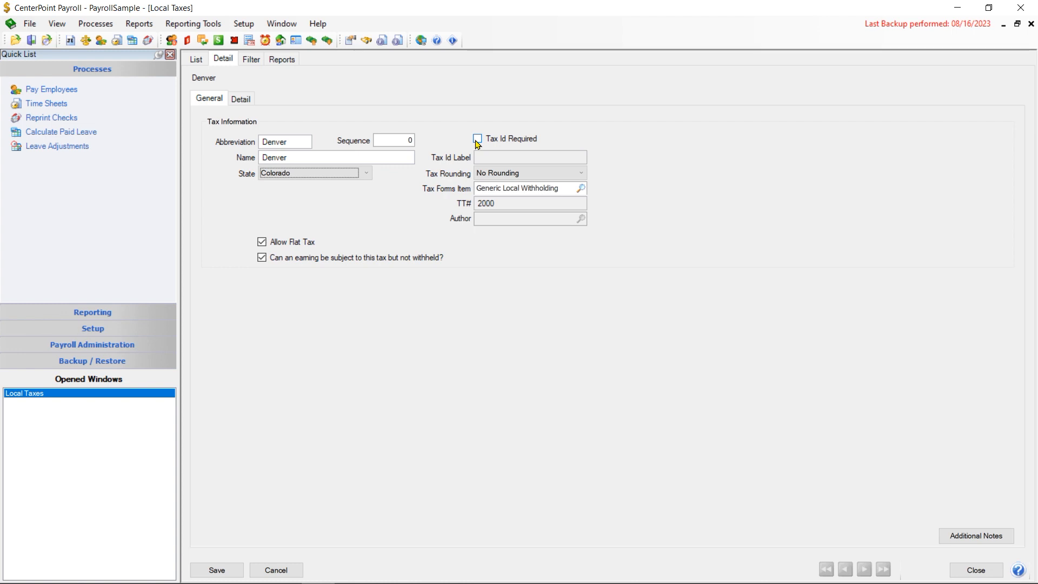
{"action": "left_click", "coordinate": [477, 140]}
{"action": "left_click", "coordinate": [484, 156]}
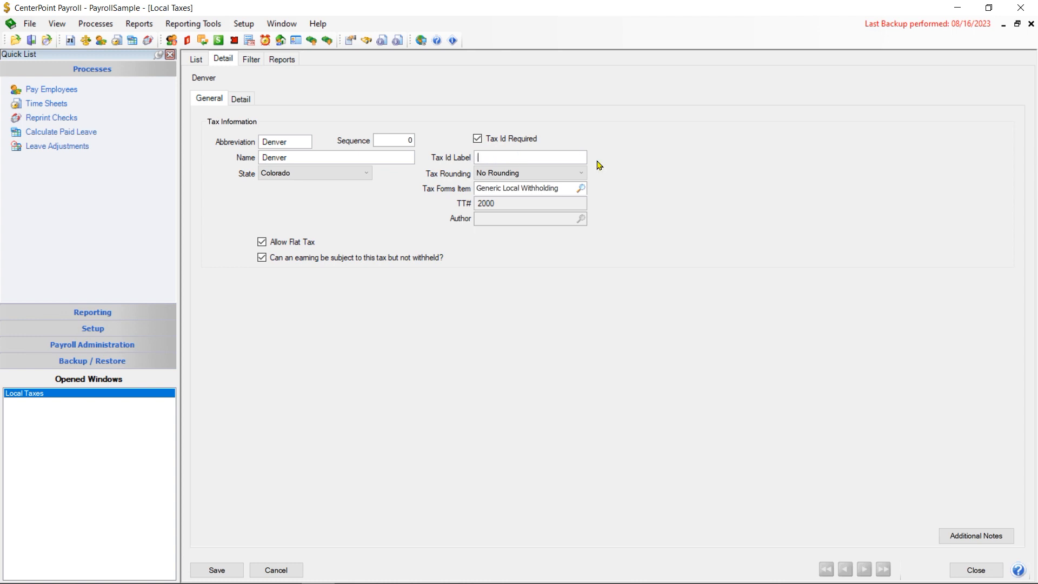
{"action": "left_click", "coordinate": [478, 139]}
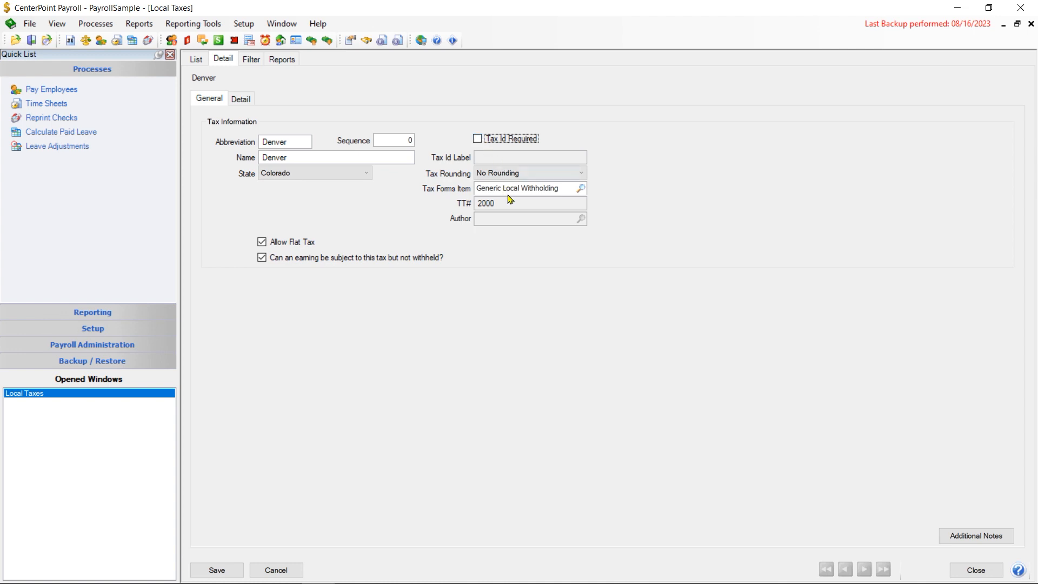
Select No Rounding for the tax rounding and Generic Local Withholding as the tax forms item.
{"action": "left_click", "coordinate": [516, 175]}
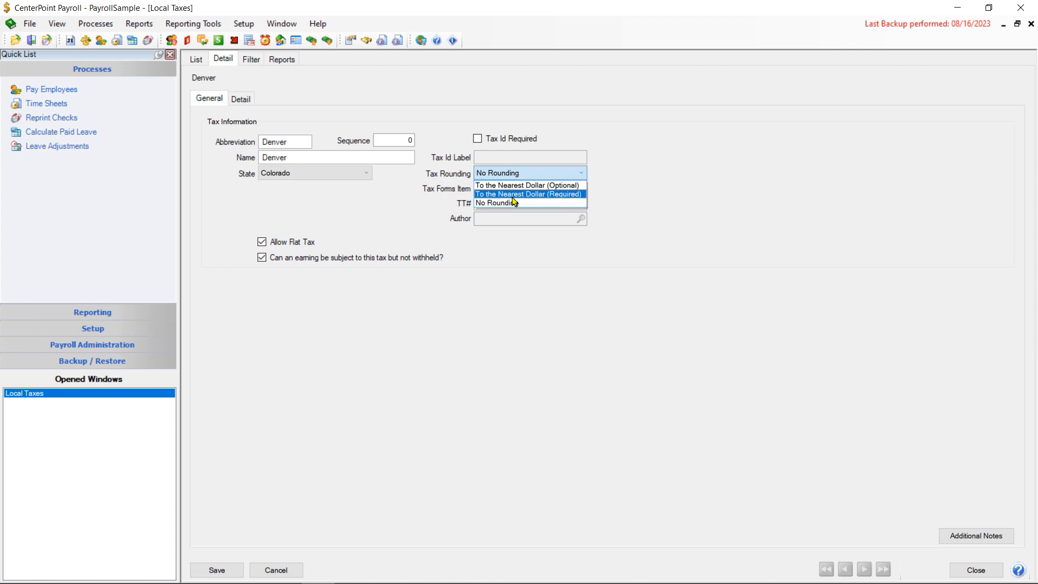
{"action": "left_click", "coordinate": [485, 204]}
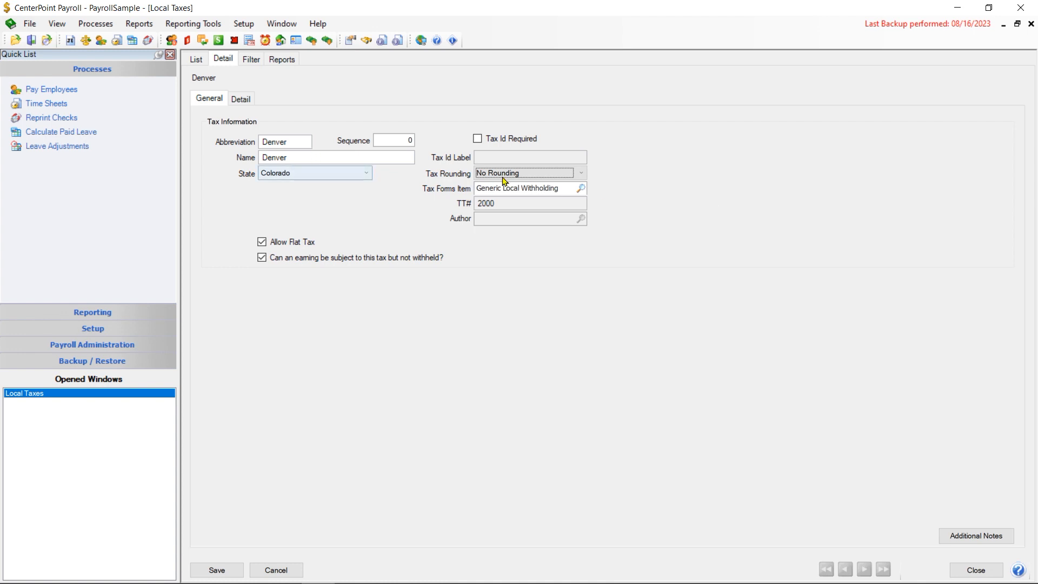
{"action": "left_click", "coordinate": [579, 190]}
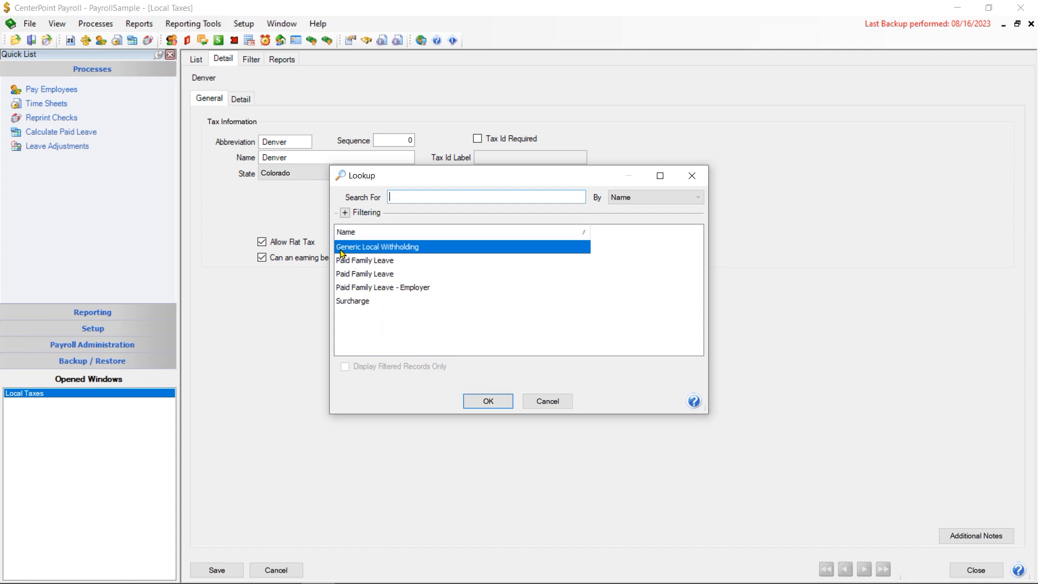
{"action": "left_click", "coordinate": [487, 402]}
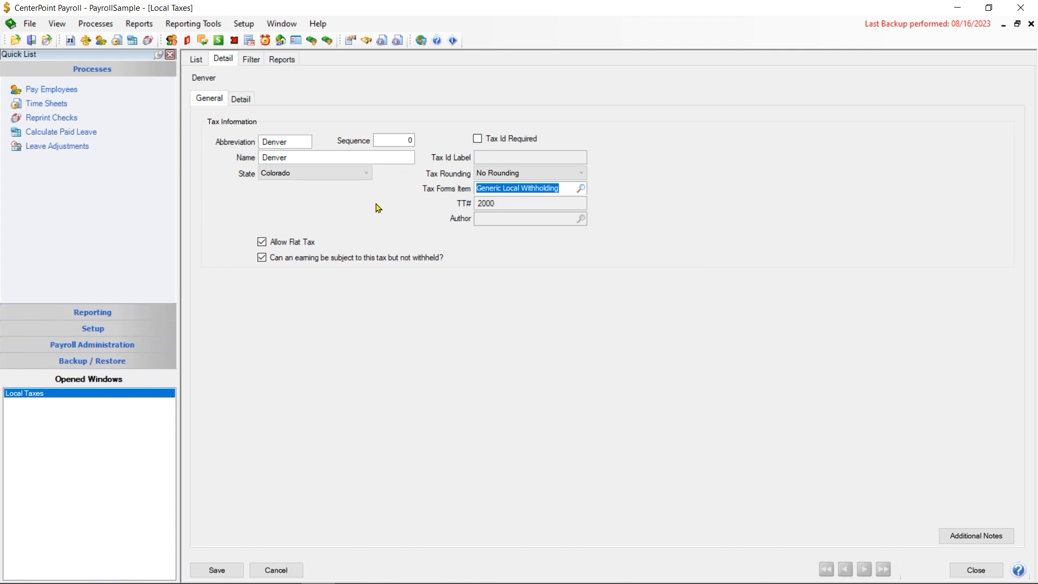
Switch the state to Indiana and browse its tax forms items without choosing one.
{"action": "left_click", "coordinate": [367, 174]}
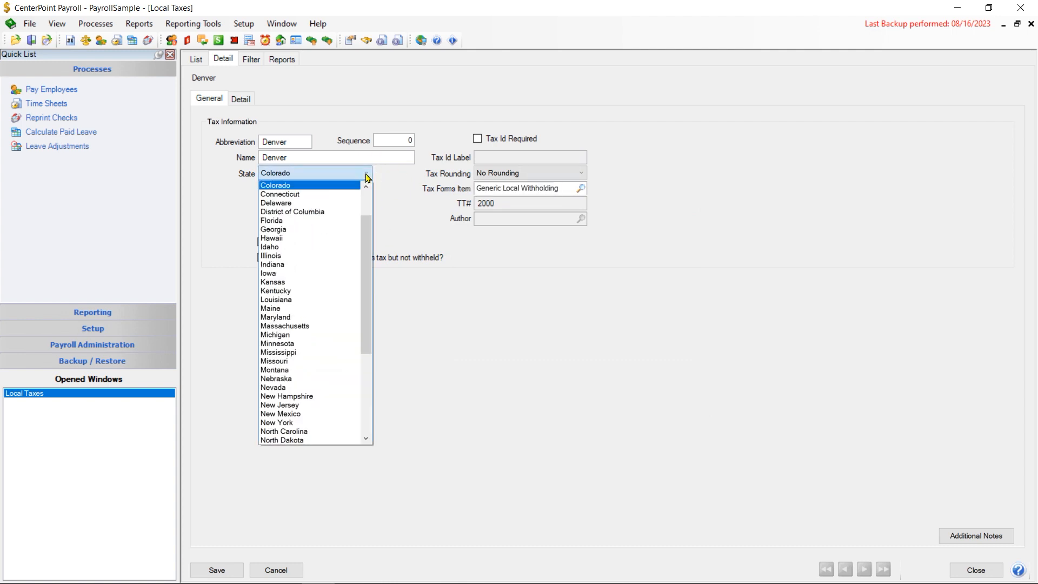
{"action": "left_click", "coordinate": [297, 266]}
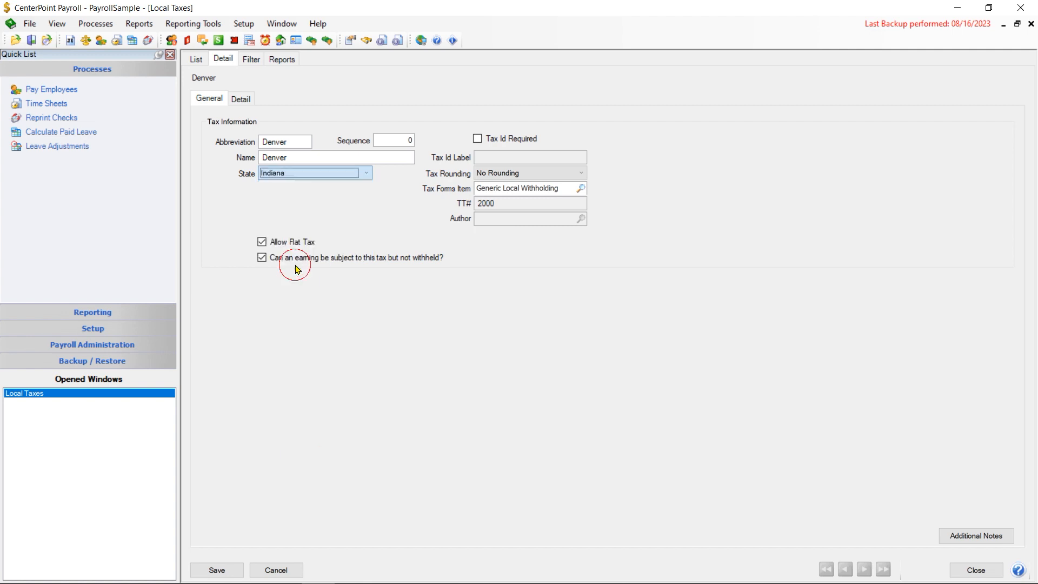
{"action": "left_click", "coordinate": [581, 188]}
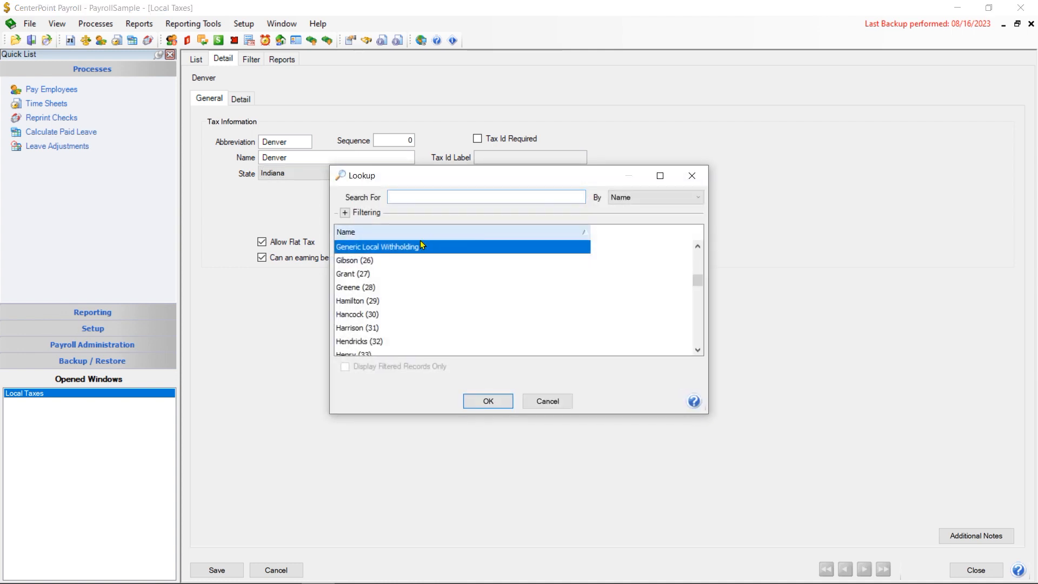
{"action": "scroll", "coordinate": [360, 252], "scroll_direction": "down", "scroll_amount": 2}
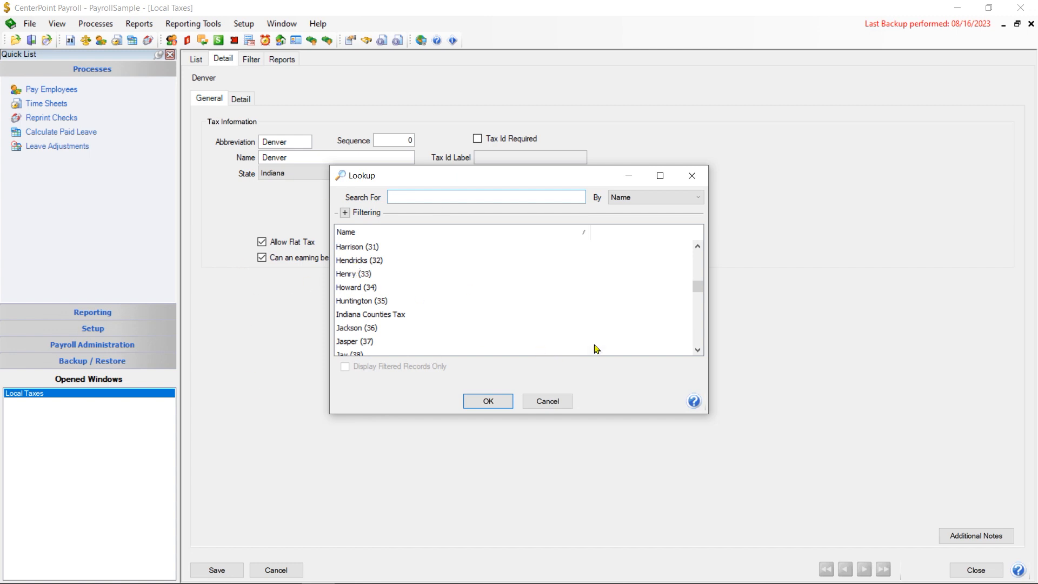
{"action": "left_click", "coordinate": [556, 401]}
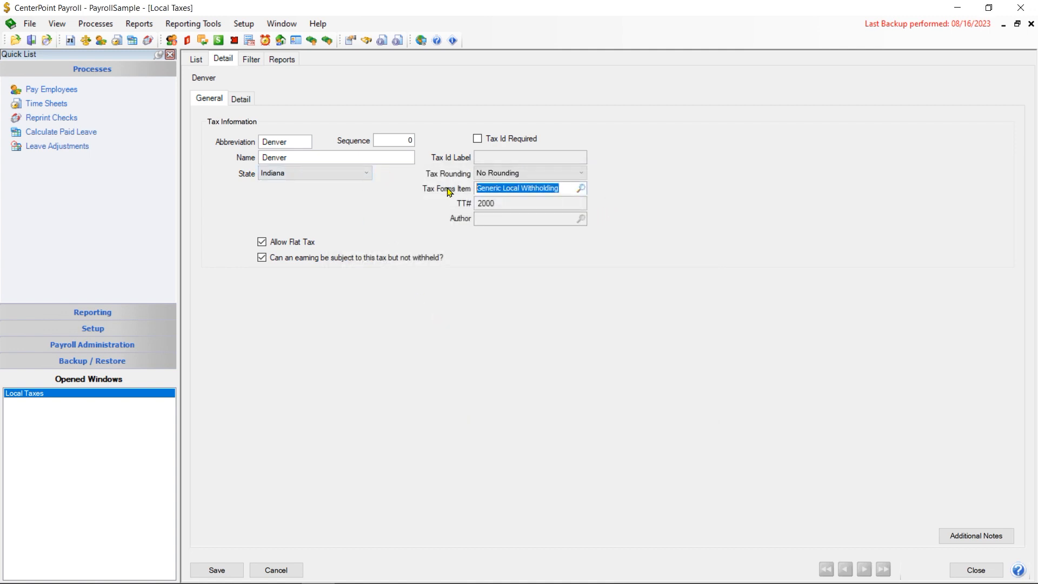
Return the state of the Denver tax to Colorado.
{"action": "left_click", "coordinate": [373, 176]}
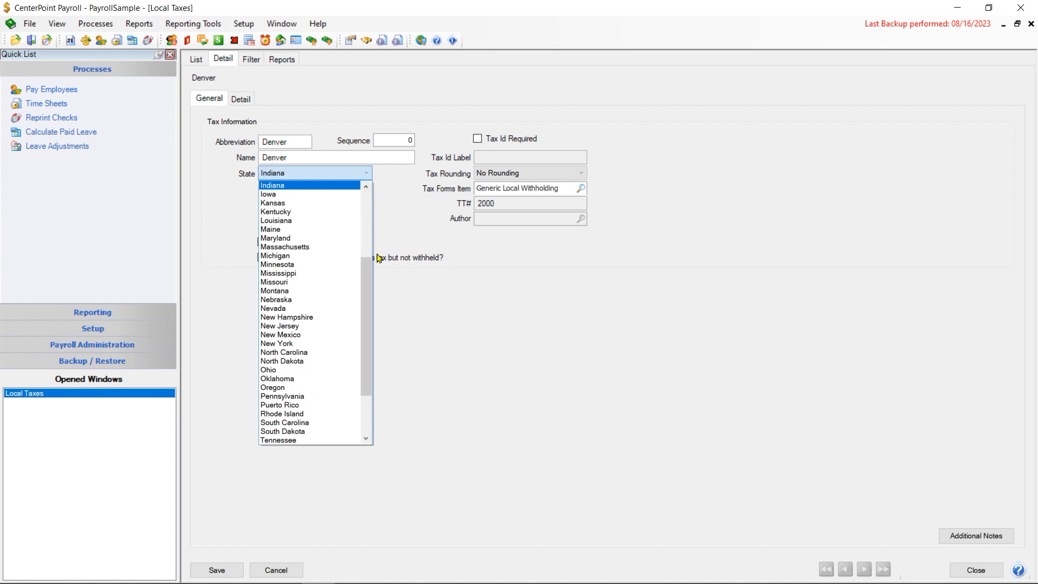
{"action": "left_click_drag", "start_coordinate": [366, 290], "coordinate": [381, 226]}
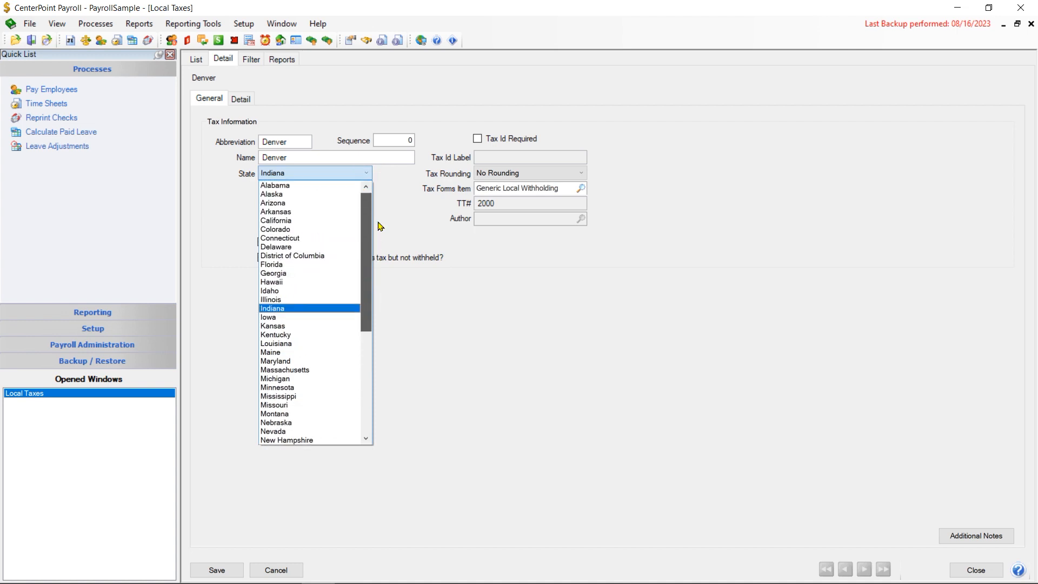
{"action": "left_click", "coordinate": [299, 230]}
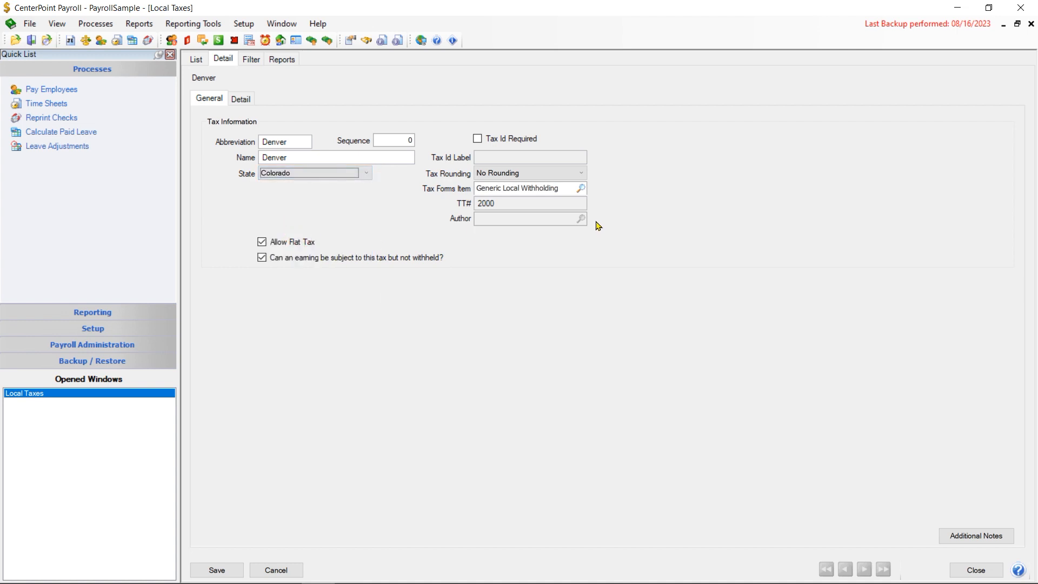
Set the employee method to % of Other Tax, based on Colorado State Withholding with a rate of 7.
{"action": "left_click", "coordinate": [243, 100]}
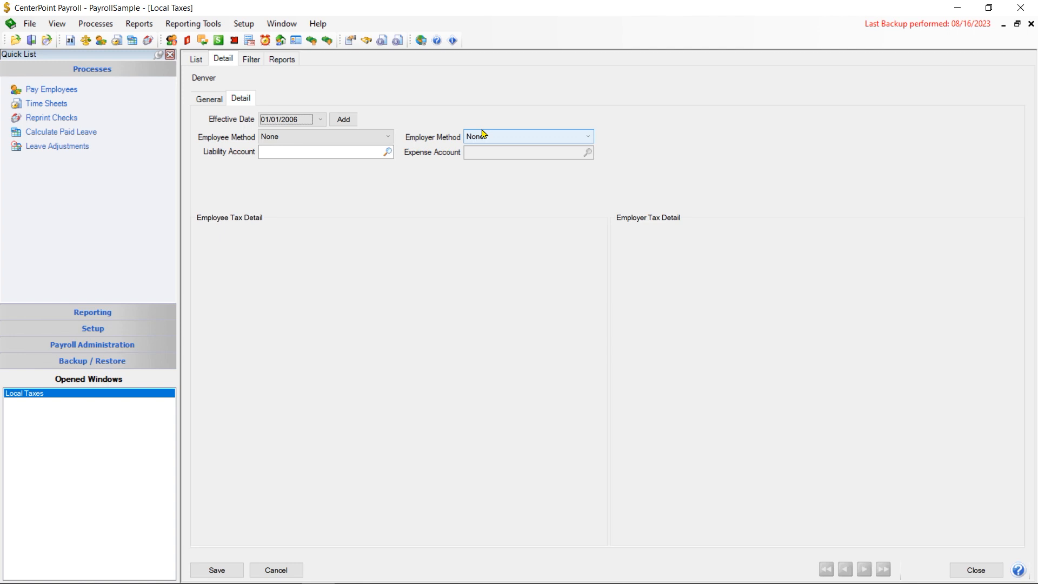
{"action": "left_click", "coordinate": [389, 138]}
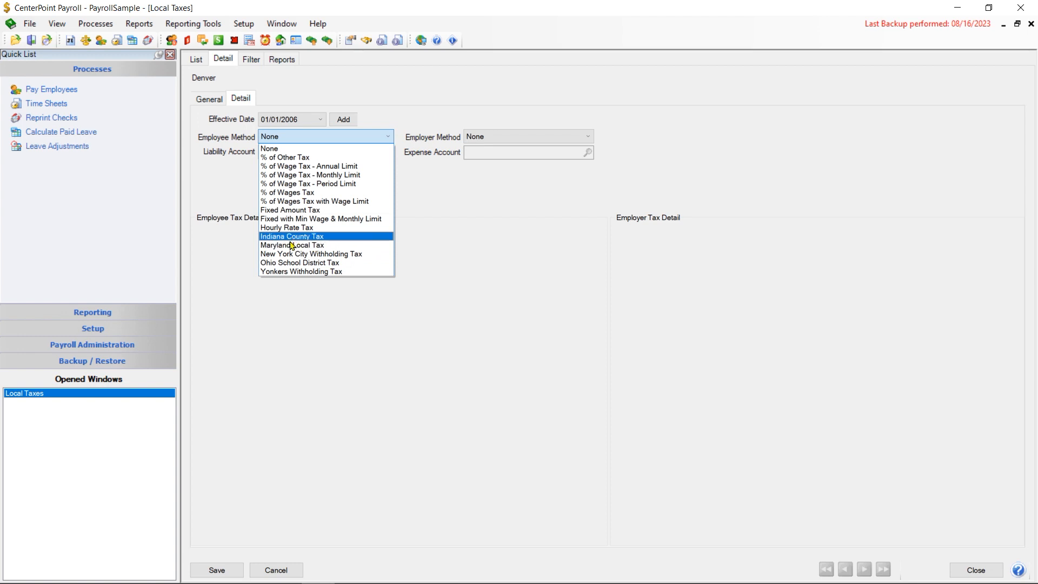
{"action": "left_click", "coordinate": [295, 159]}
{"action": "left_click", "coordinate": [281, 233]}
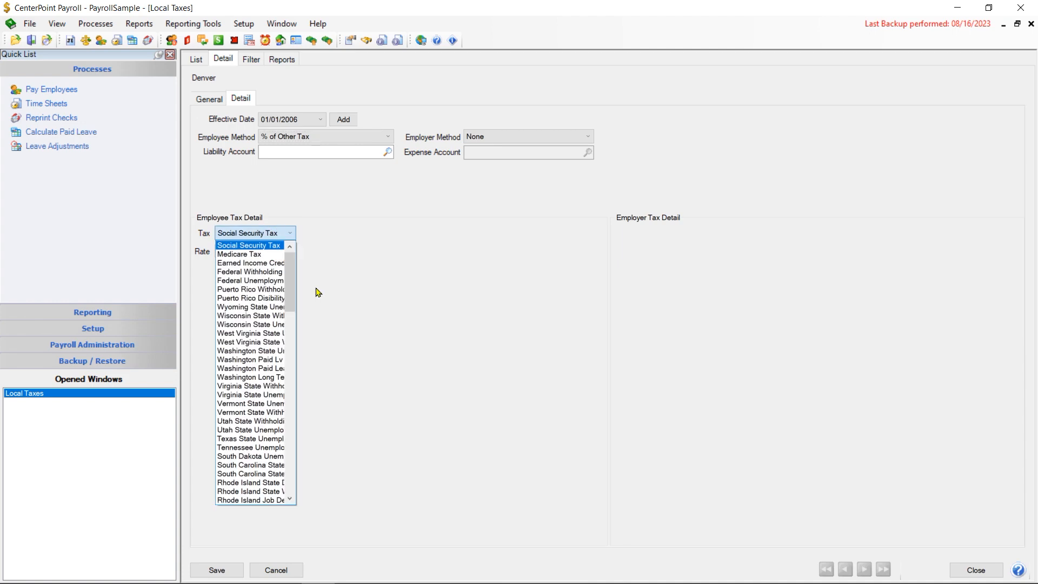
{"action": "left_click_drag", "start_coordinate": [290, 272], "coordinate": [287, 481]}
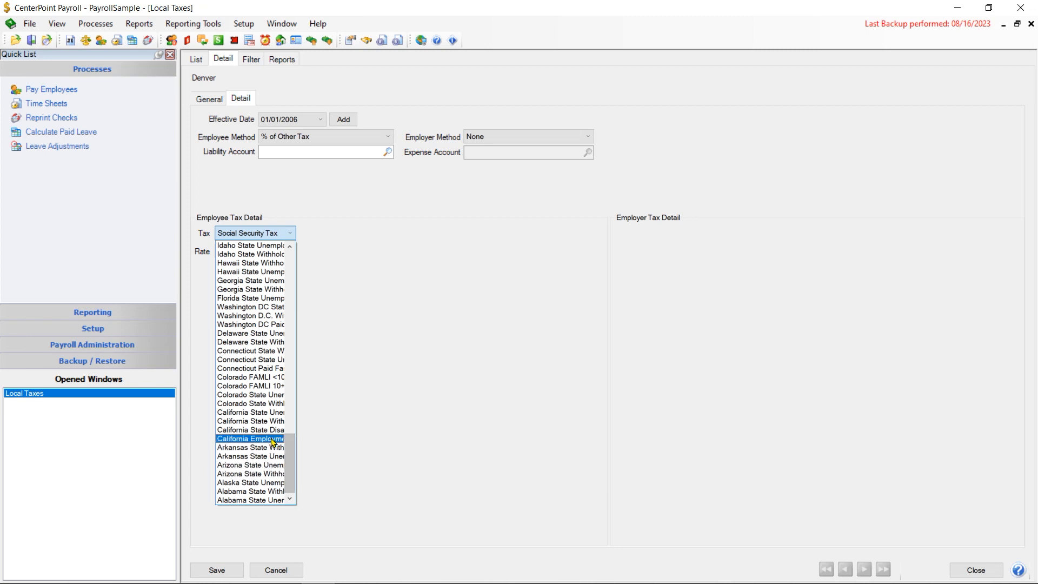
{"action": "left_click", "coordinate": [267, 404]}
{"action": "left_click", "coordinate": [251, 251]}
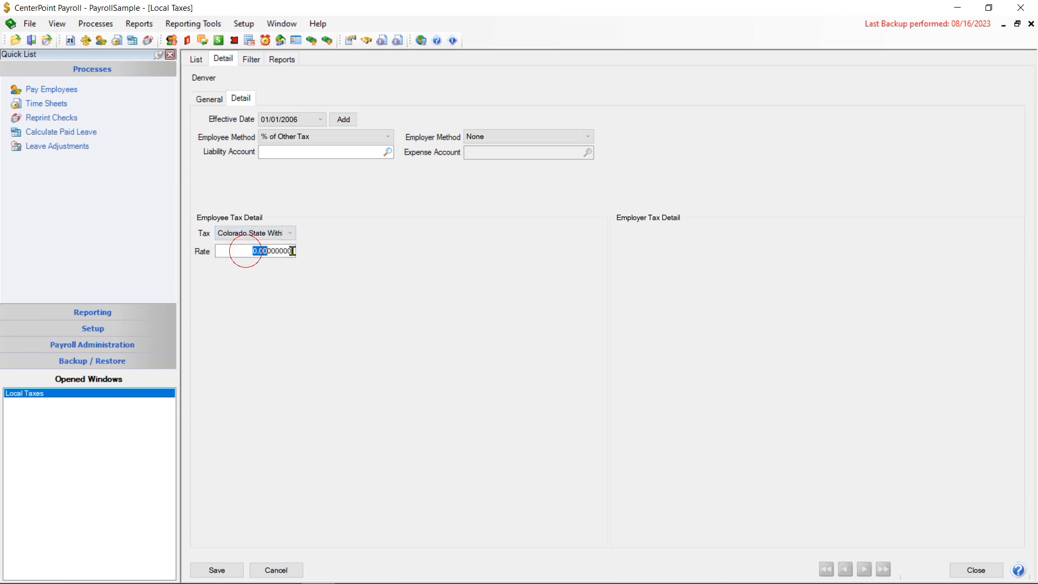
{"action": "type", "text": "7."}
{"action": "key", "text": "Tab"}
Set the employee method to Fixed with Min Wage & Monthly Limit and assign Denver City Tax Liability as the liability account.
{"action": "left_click", "coordinate": [386, 136]}
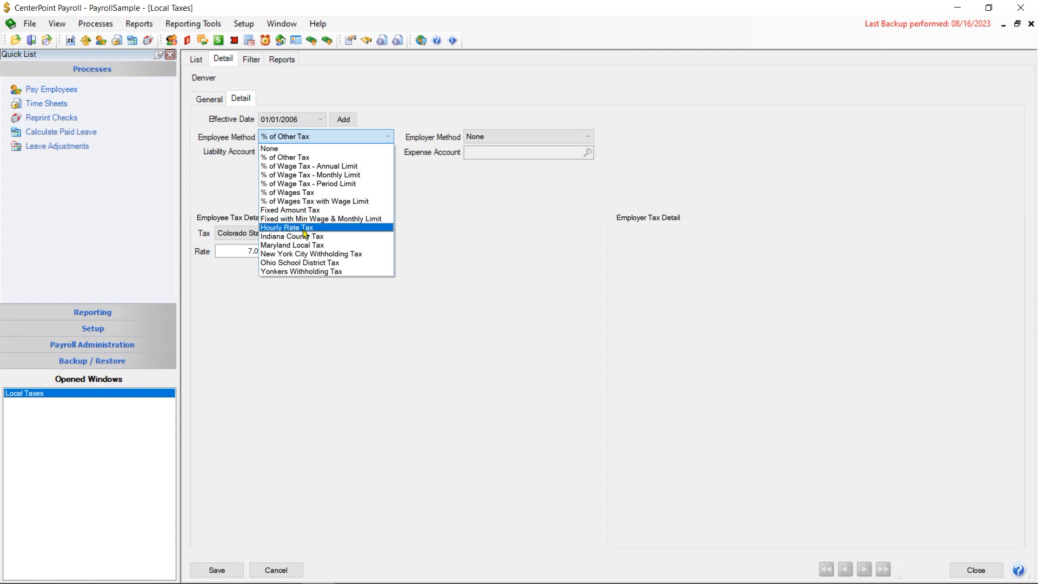
{"action": "left_click", "coordinate": [367, 224]}
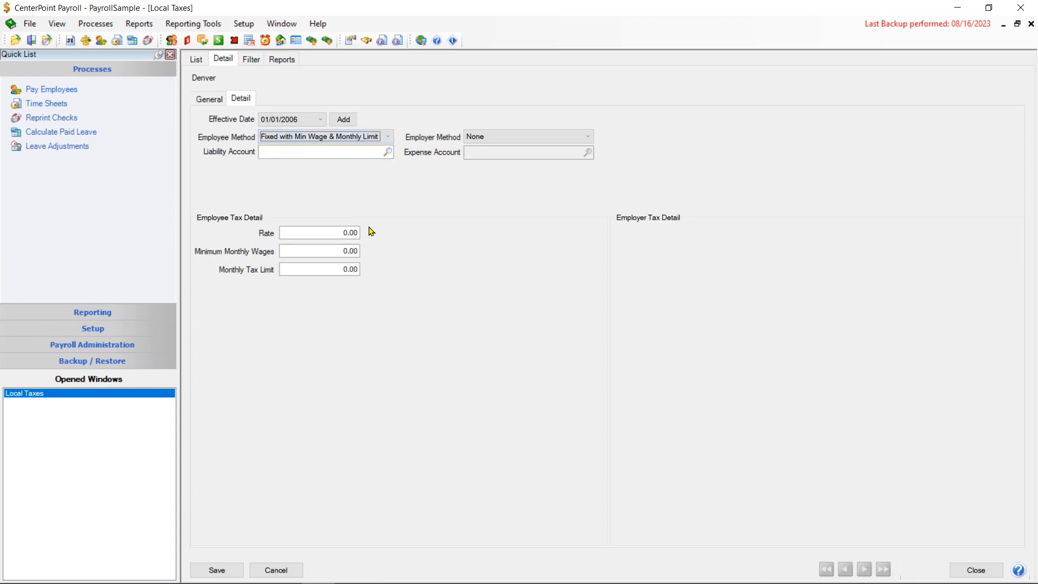
{"action": "left_click", "coordinate": [387, 153]}
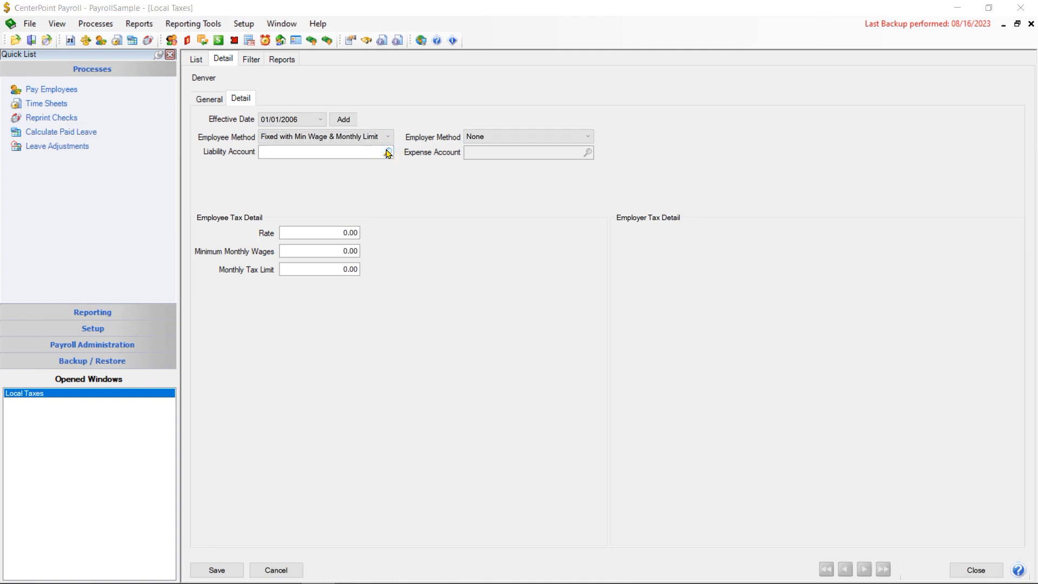
{"action": "left_click", "coordinate": [469, 405]}
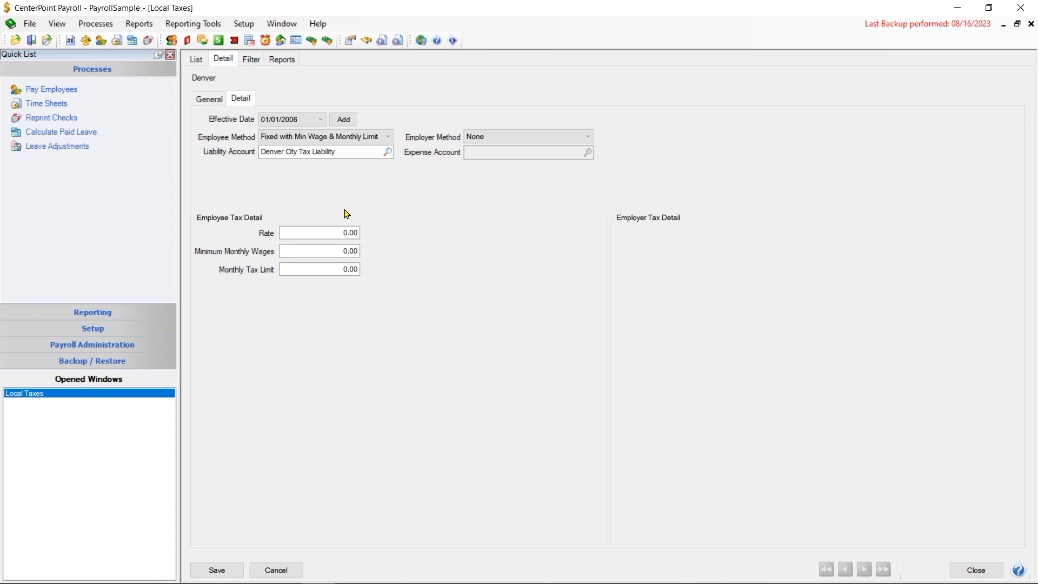
Enter a rate of 5.75, minimum monthly wages of 500.00 and a monthly tax limit of 5.75, and save the tax.
{"action": "left_click", "coordinate": [324, 234]}
{"action": "type", "text": "5.75"}
{"action": "key", "text": "Tab"}
{"action": "type", "text": "500."}
{"action": "key", "text": "Tab"}
{"action": "type", "text": "5.75"}
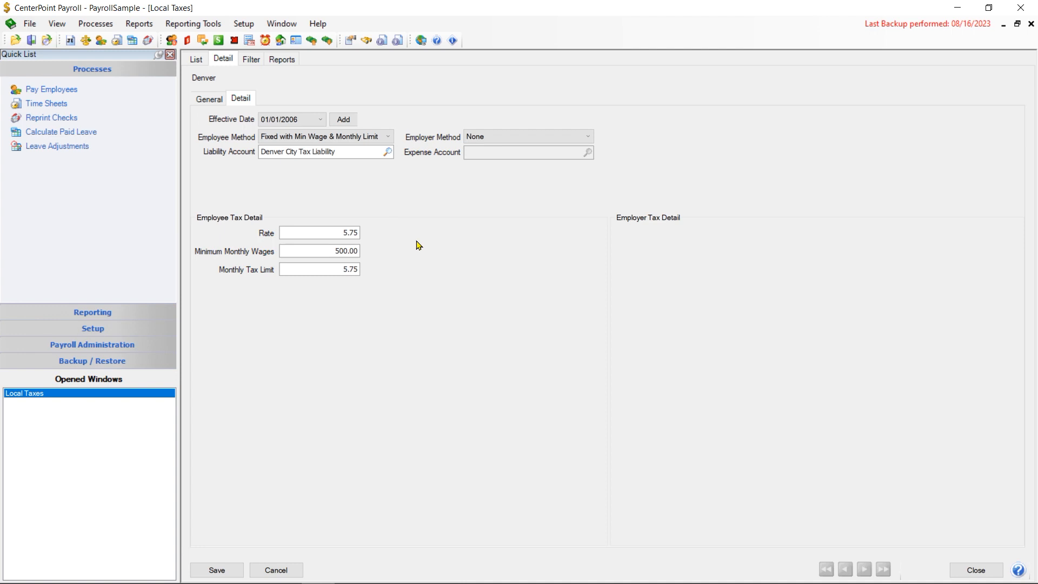
{"action": "left_click", "coordinate": [212, 571]}
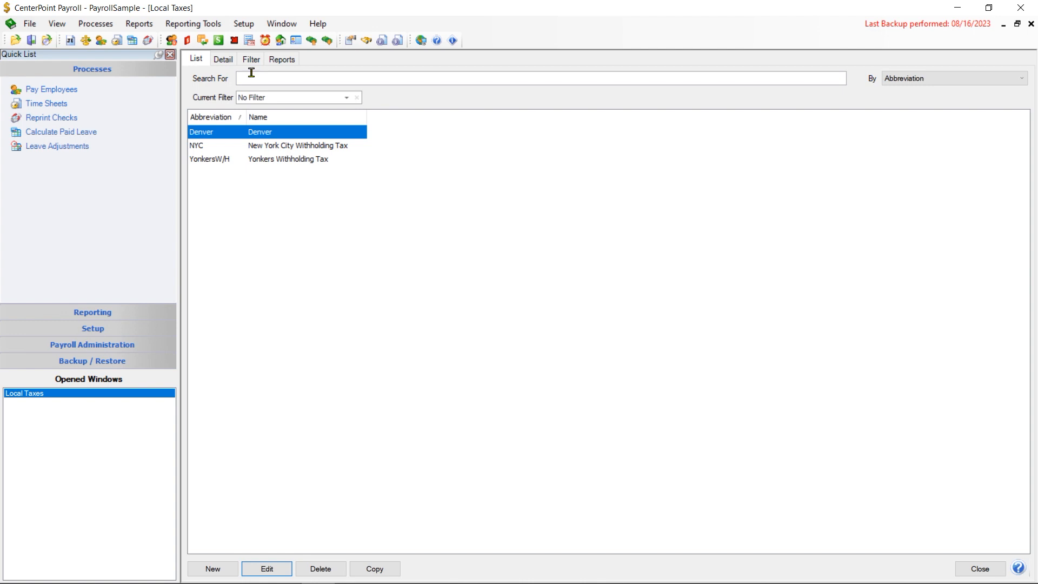
Reopen the Denver local tax's calculation details and set the employer method to % of Wage Tax - Monthly Limit.
{"action": "left_click", "coordinate": [268, 570]}
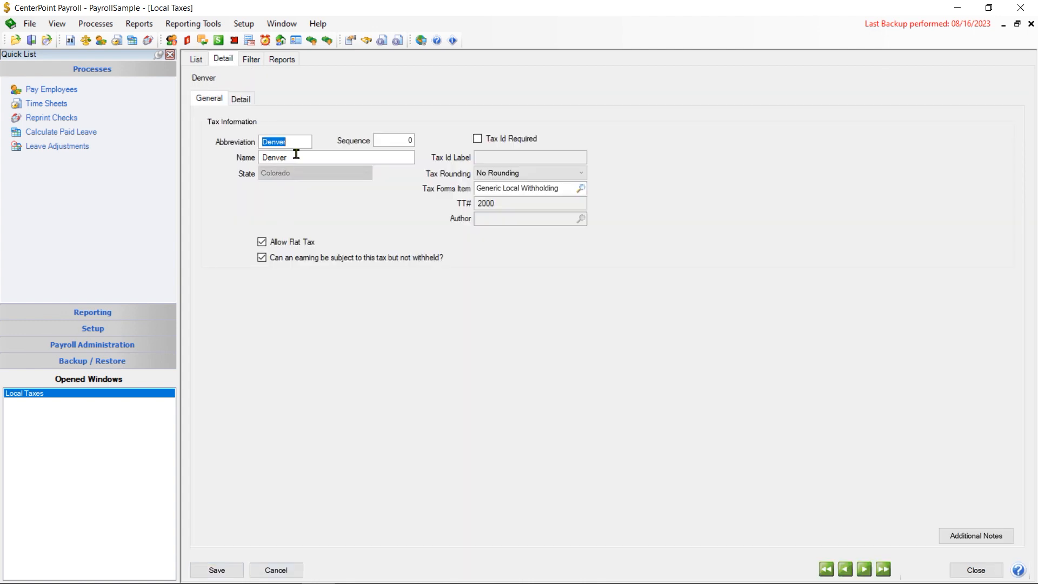
{"action": "left_click", "coordinate": [240, 99]}
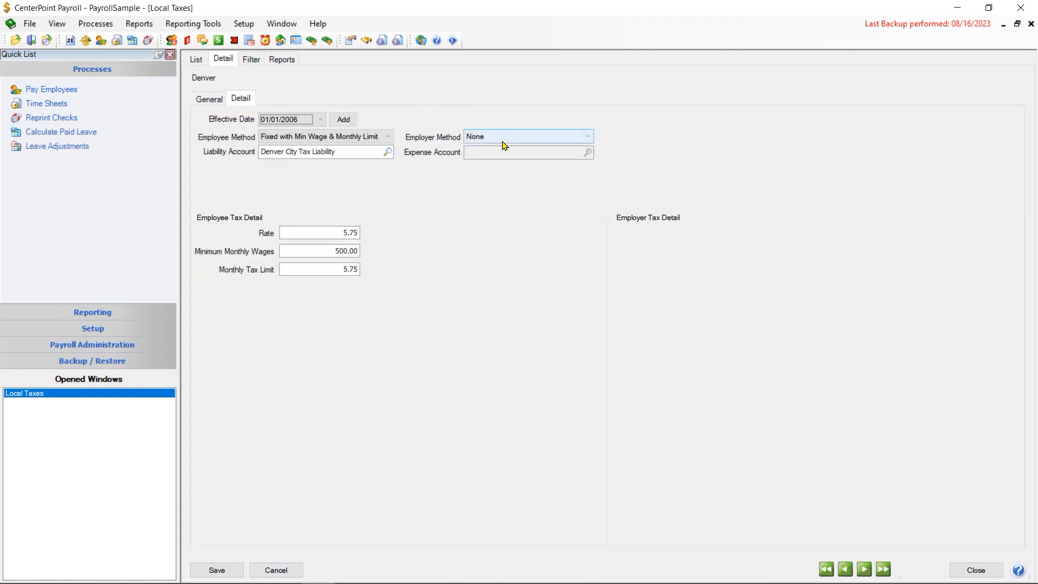
{"action": "left_click", "coordinate": [588, 140]}
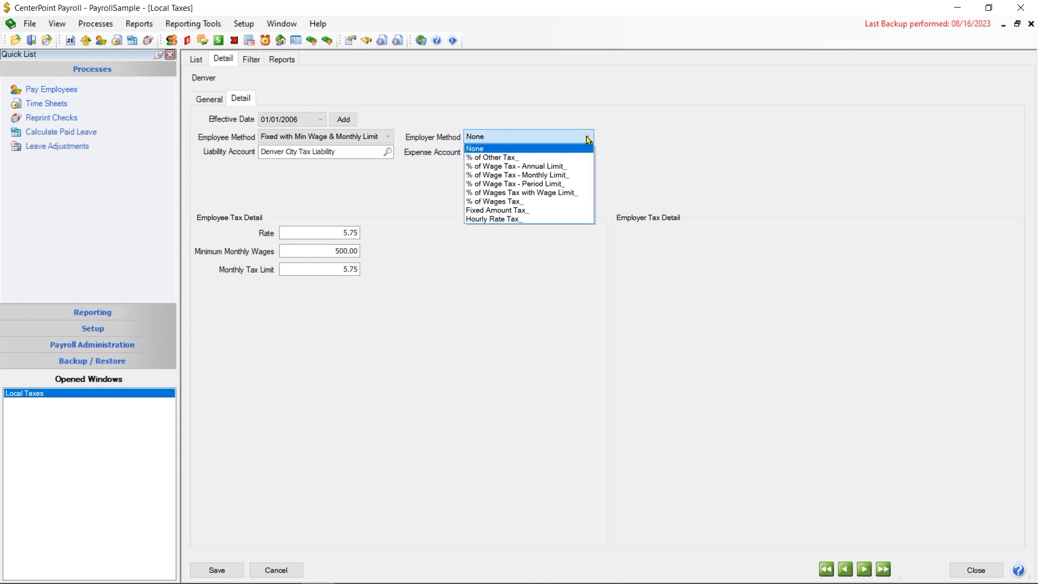
{"action": "left_click", "coordinate": [543, 175]}
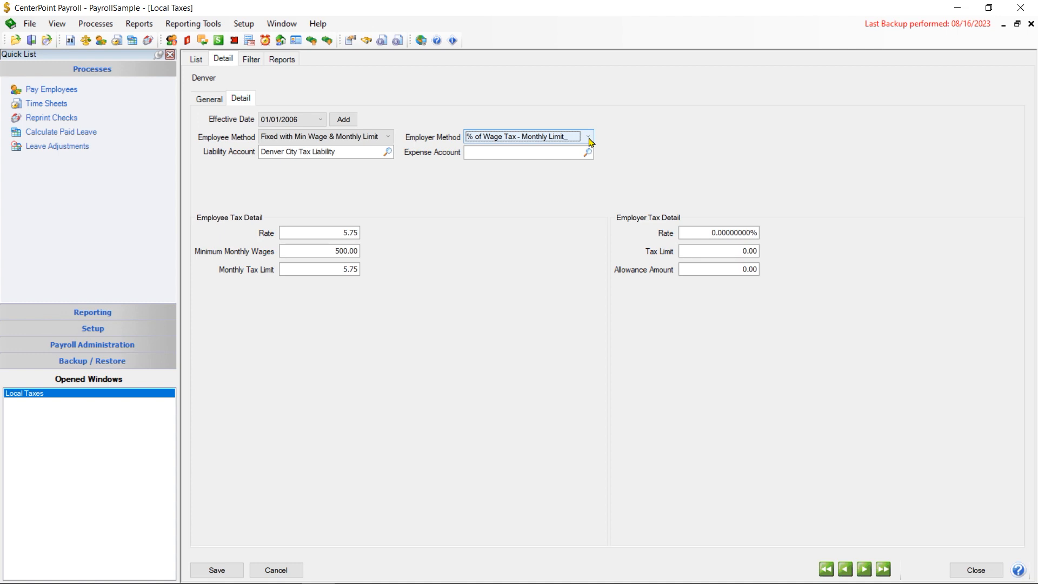
{"action": "left_click", "coordinate": [468, 153]}
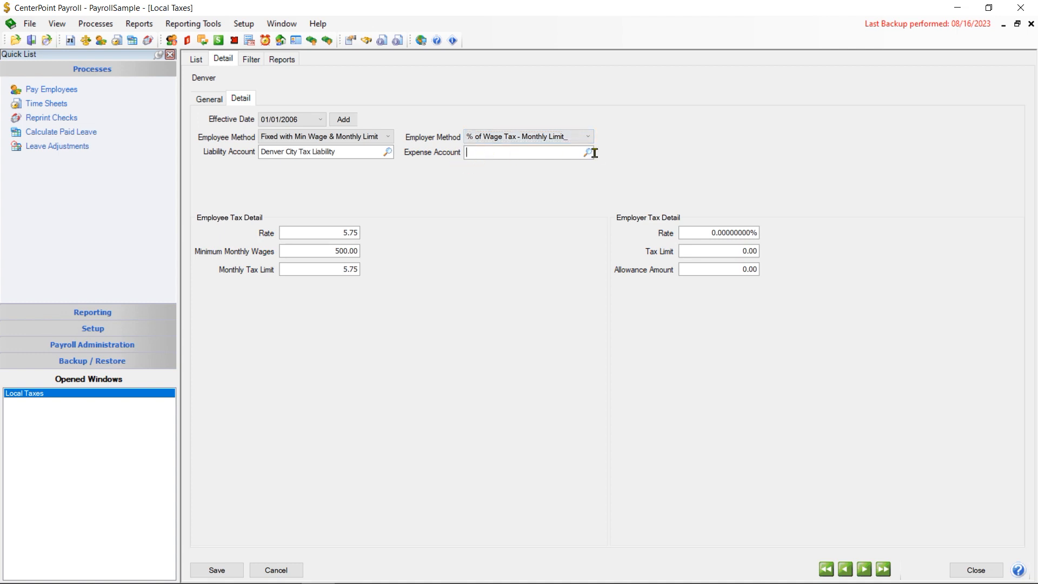
Return the Denver tax's employer method to None, save the tax and close the local taxes list.
{"action": "left_click", "coordinate": [587, 136]}
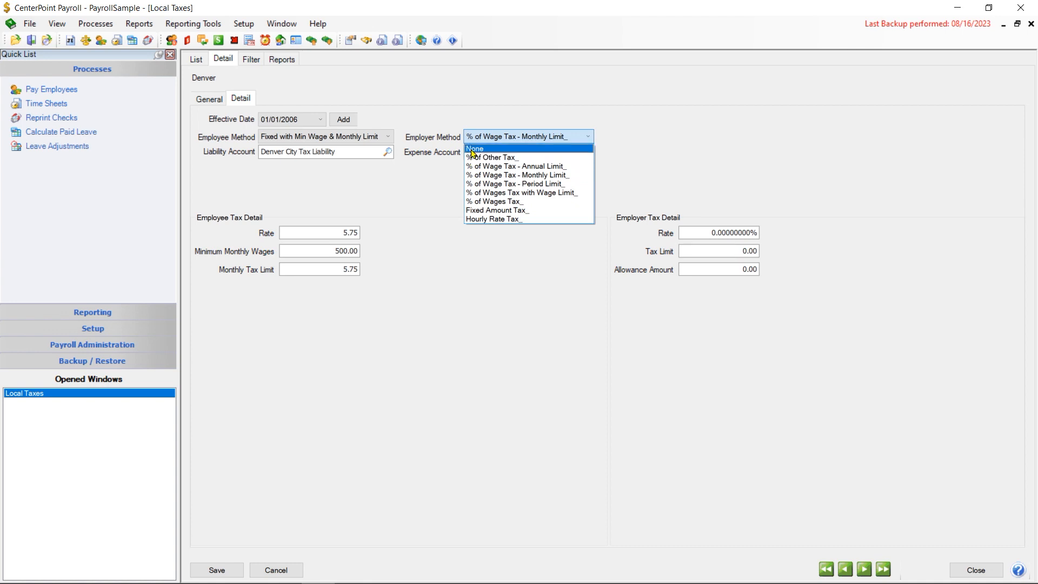
{"action": "left_click", "coordinate": [474, 149]}
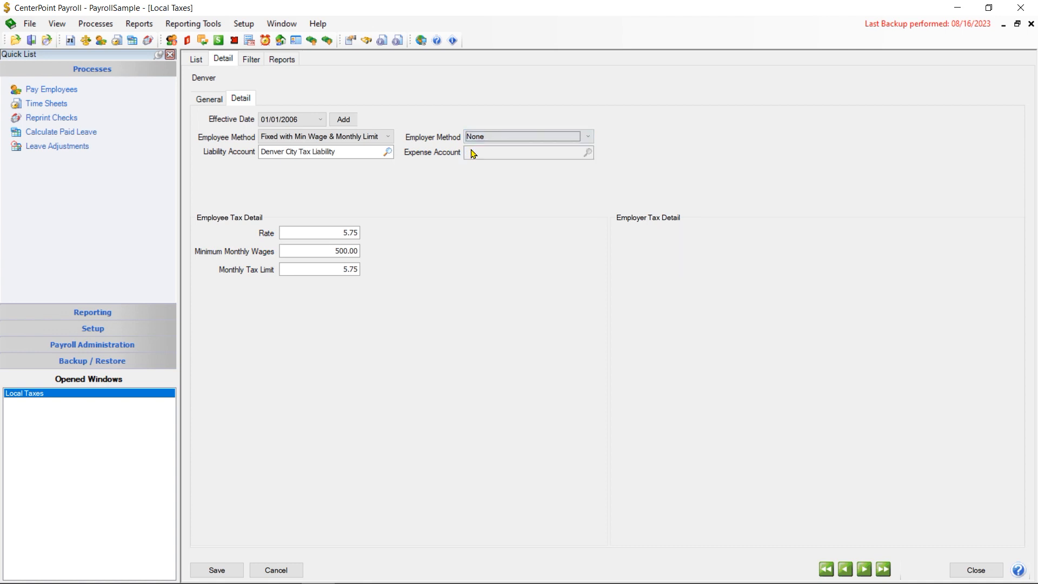
{"action": "left_click", "coordinate": [217, 569]}
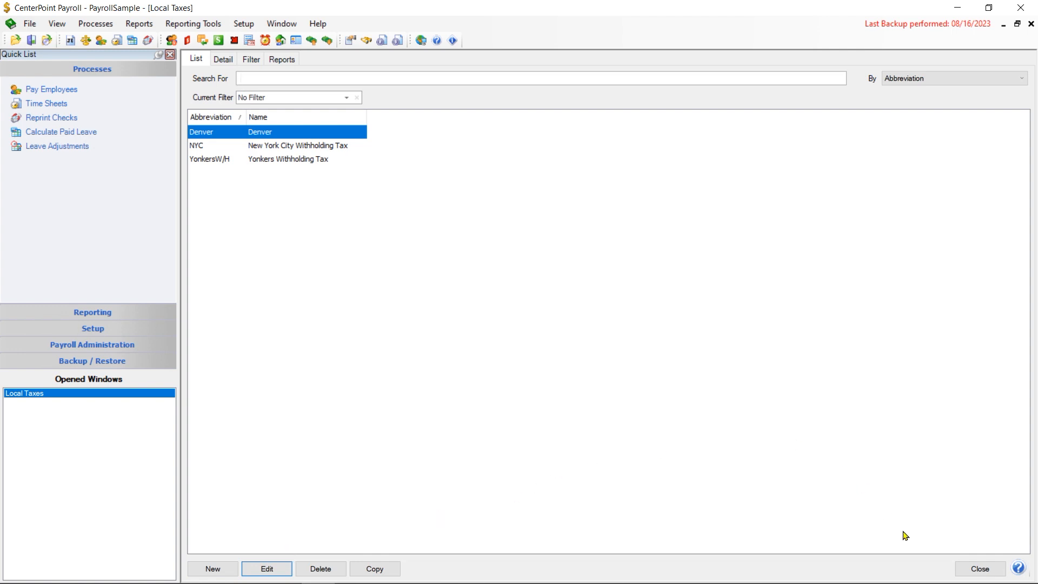
{"action": "left_click", "coordinate": [979, 571]}
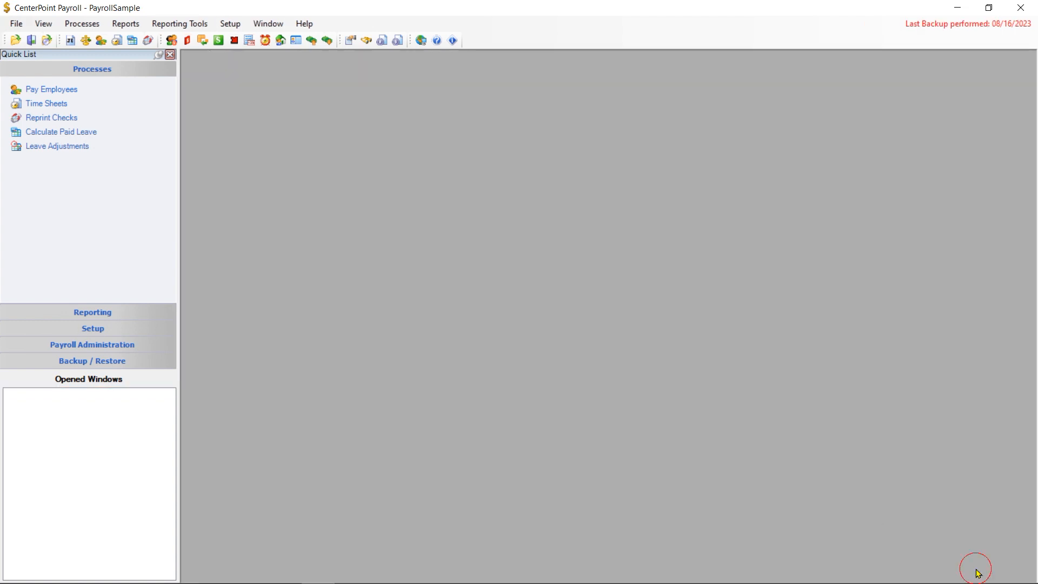
Open the tax settings in the employee record of the Corporate department's CFO.
{"action": "left_click", "coordinate": [238, 30]}
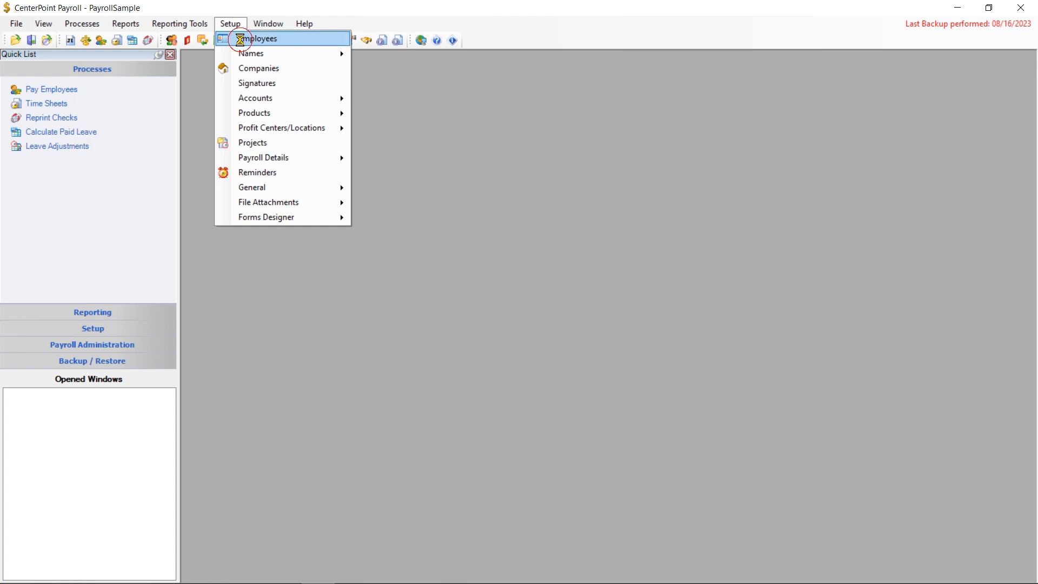
{"action": "left_click", "coordinate": [241, 39]}
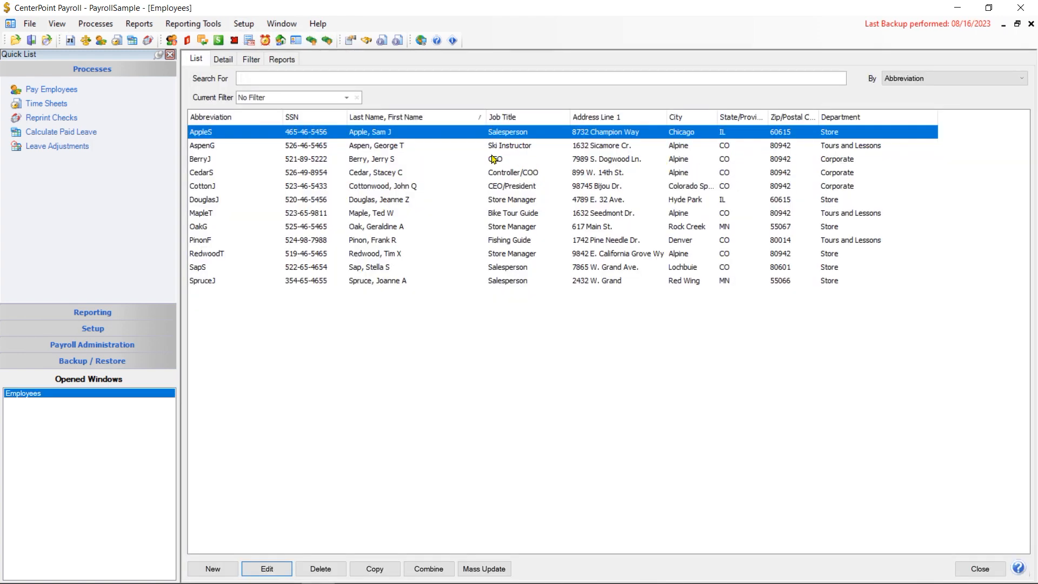
{"action": "left_click", "coordinate": [366, 162]}
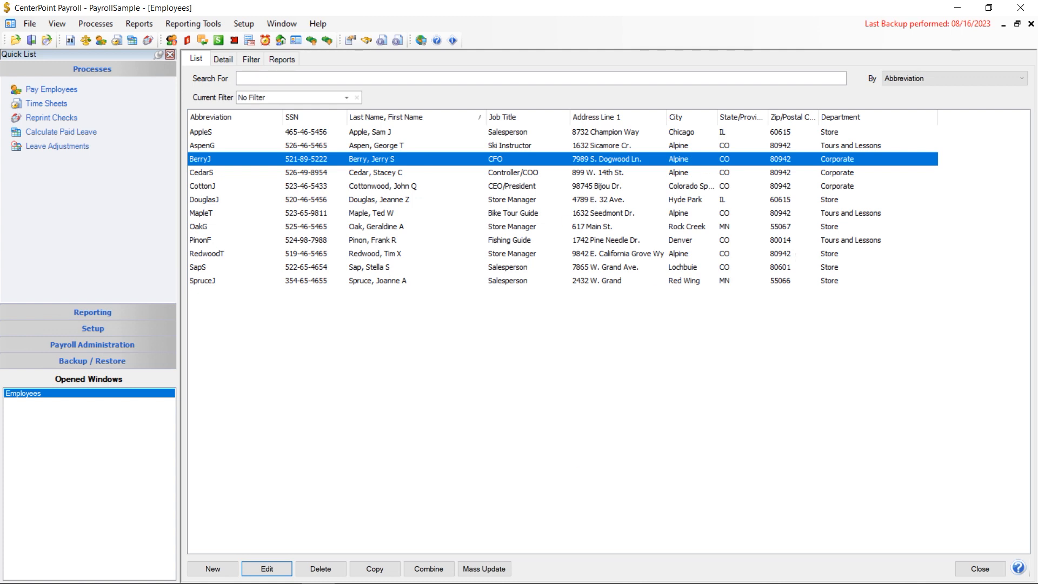
{"action": "left_click", "coordinate": [268, 572]}
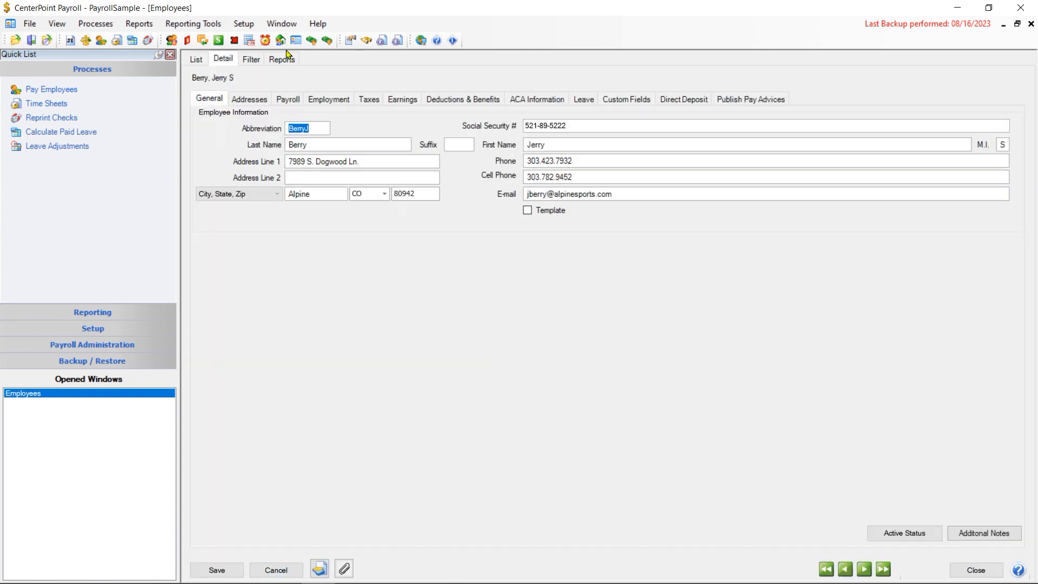
{"action": "left_click", "coordinate": [369, 101]}
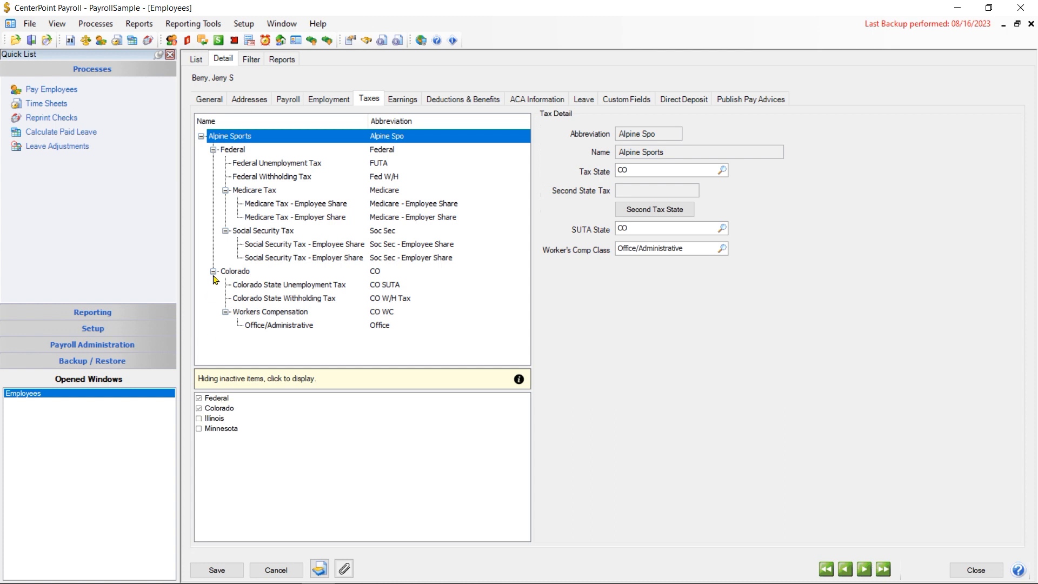
Enable Local taxes under Colorado for the CFO, assign the Denver tax within them, and save the employee record.
{"action": "left_click", "coordinate": [231, 273]}
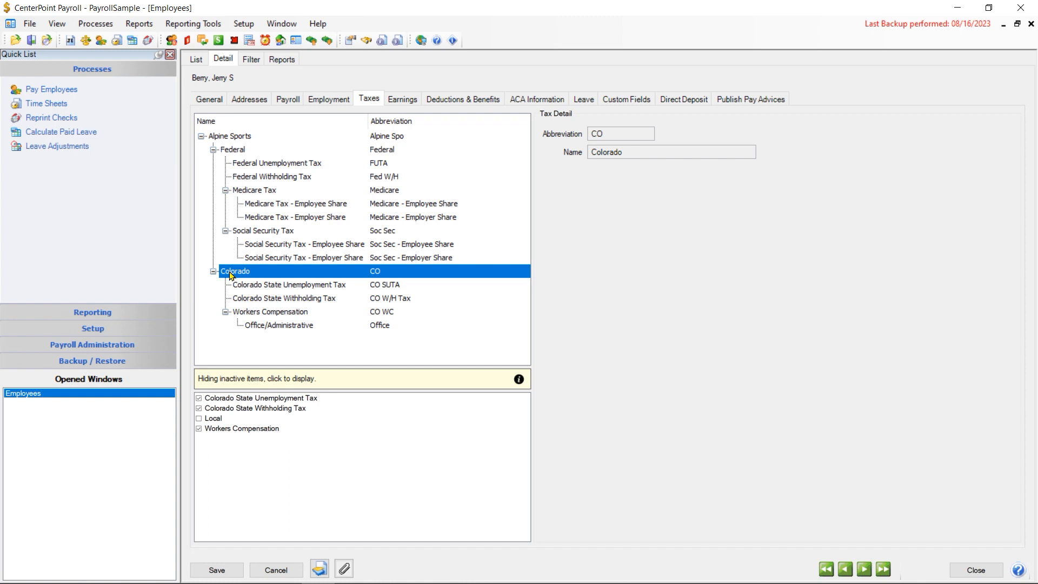
{"action": "left_click", "coordinate": [199, 419]}
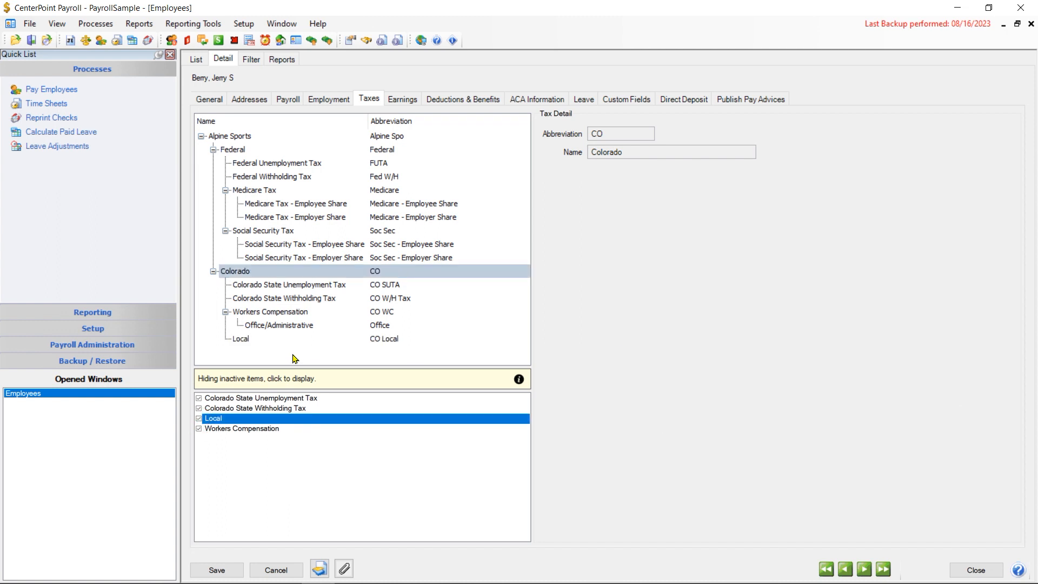
{"action": "left_click", "coordinate": [246, 341]}
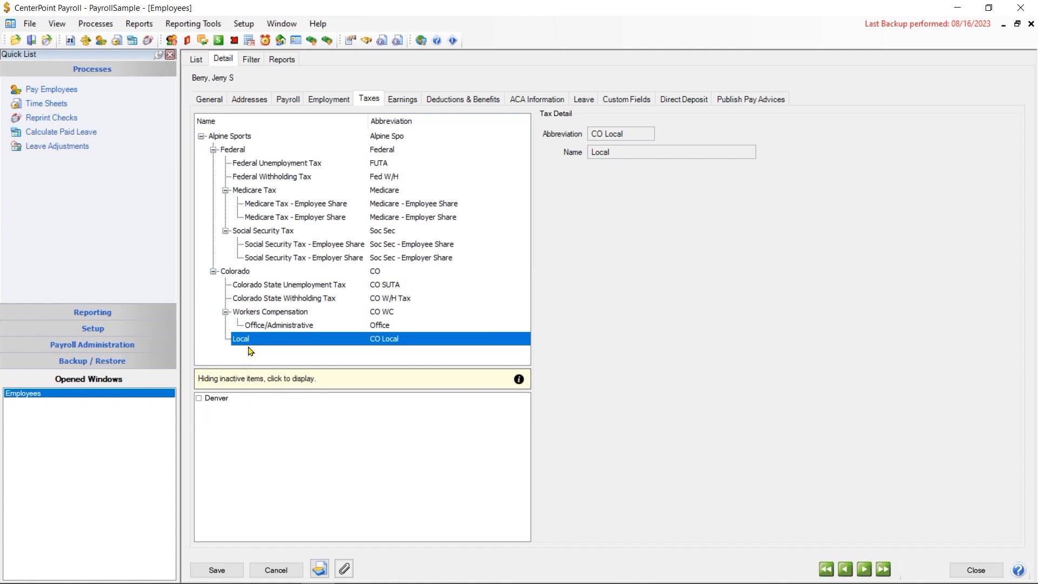
{"action": "left_click", "coordinate": [199, 399]}
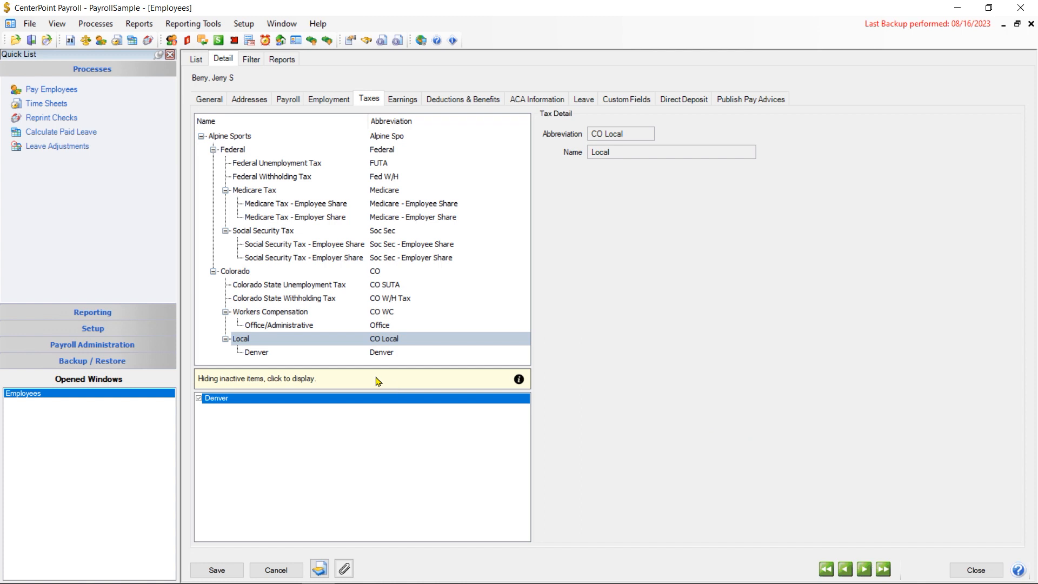
{"action": "left_click", "coordinate": [282, 357]}
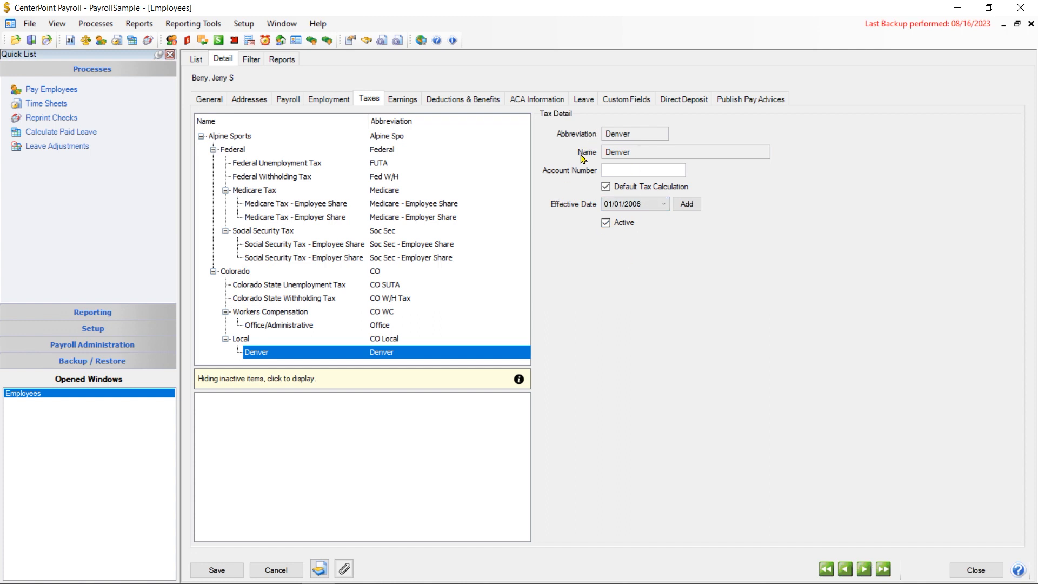
{"action": "left_click", "coordinate": [216, 569]}
{"action": "left_click", "coordinate": [275, 570]}
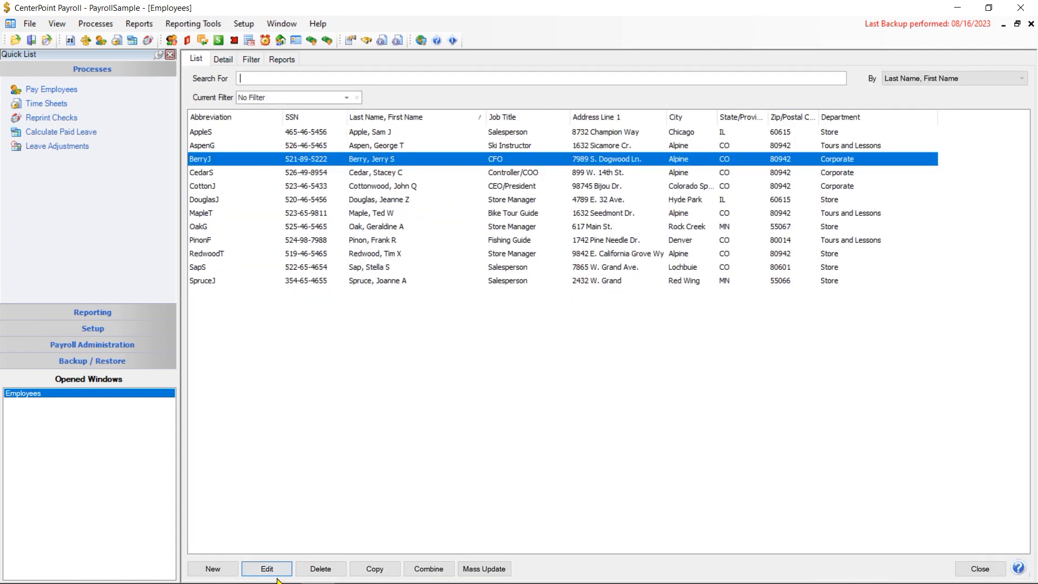
Reopen the CFO's Denver tax settings and turn off Default Tax Calculation.
{"action": "double_click", "coordinate": [419, 161]}
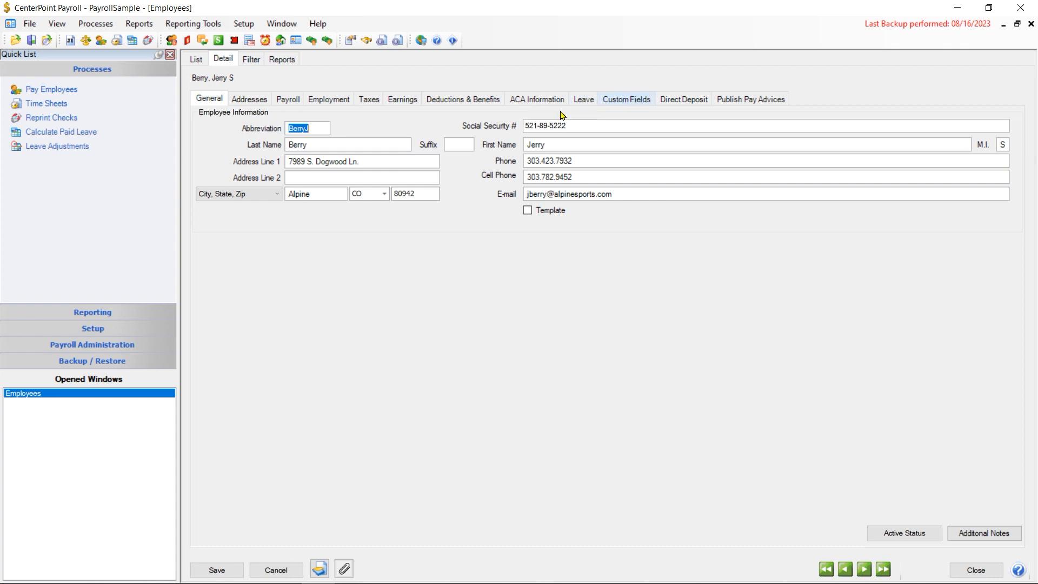
{"action": "left_click", "coordinate": [371, 100]}
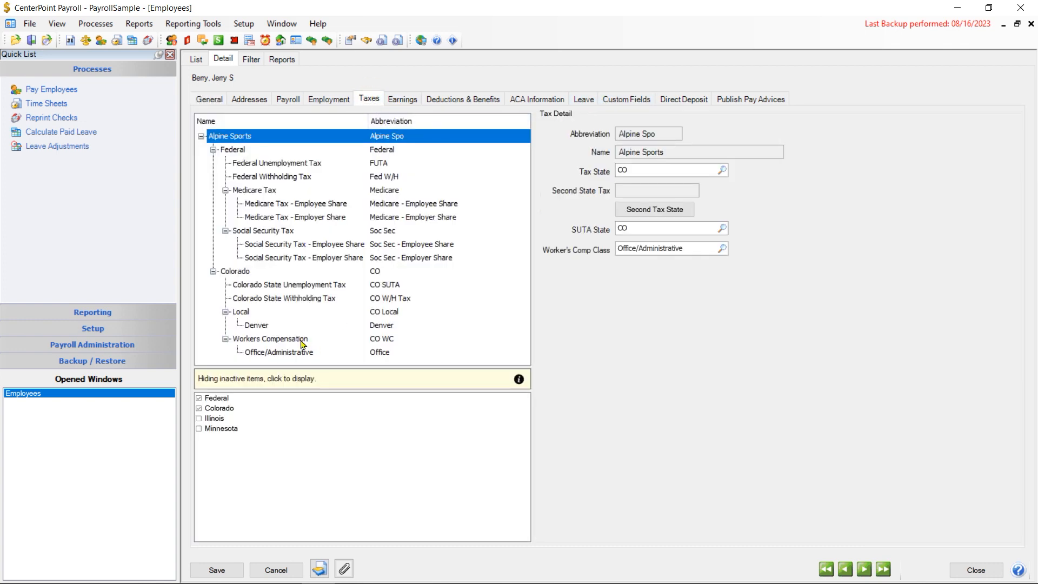
{"action": "left_click", "coordinate": [255, 326]}
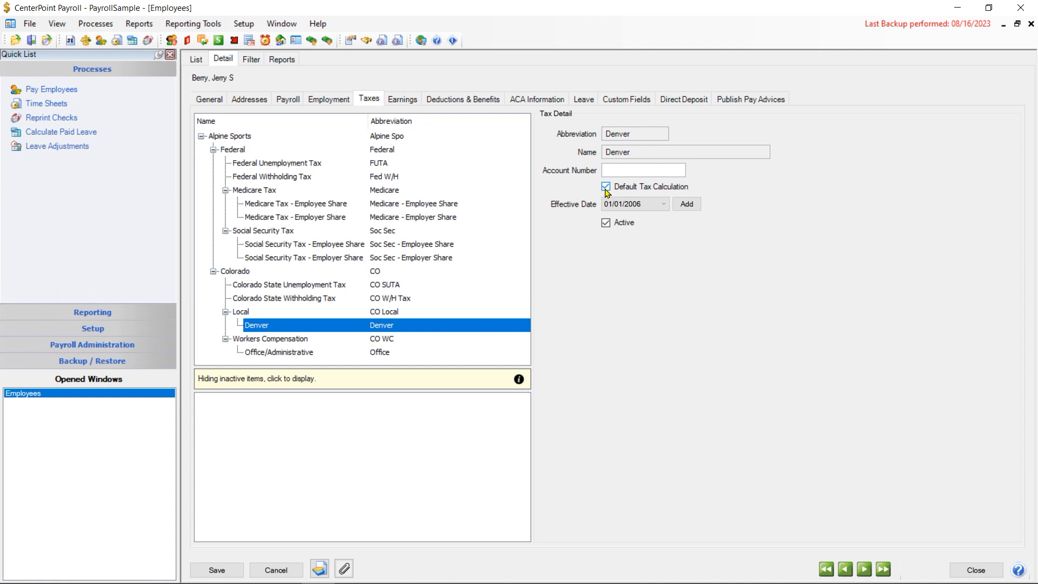
{"action": "left_click", "coordinate": [607, 187]}
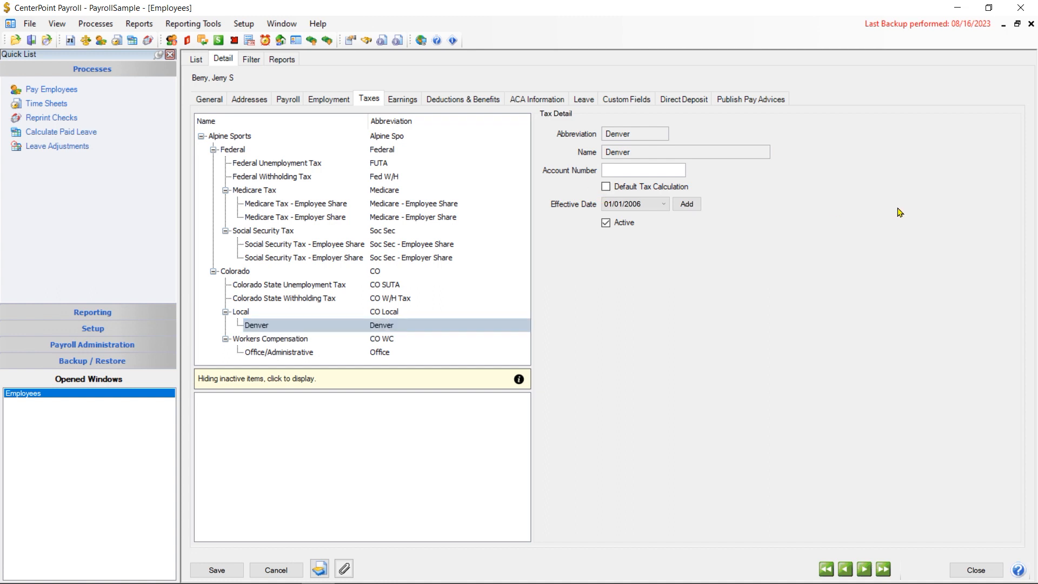
Turn Default Tax Calculation back on for the Denver tax, save the employee and close the employee list.
{"action": "left_click", "coordinate": [606, 187]}
{"action": "left_click", "coordinate": [217, 572]}
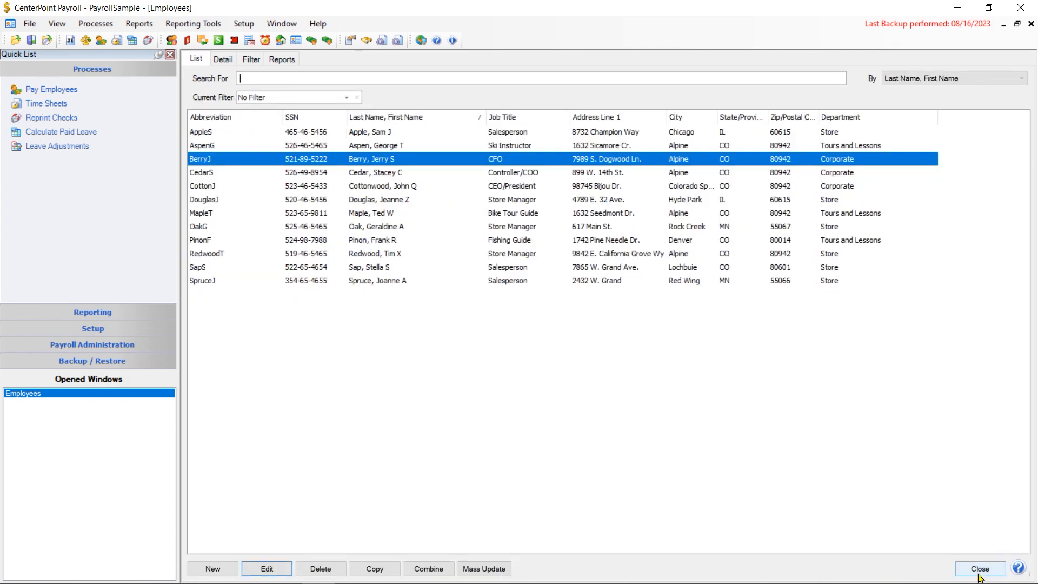
{"action": "left_click", "coordinate": [980, 570]}
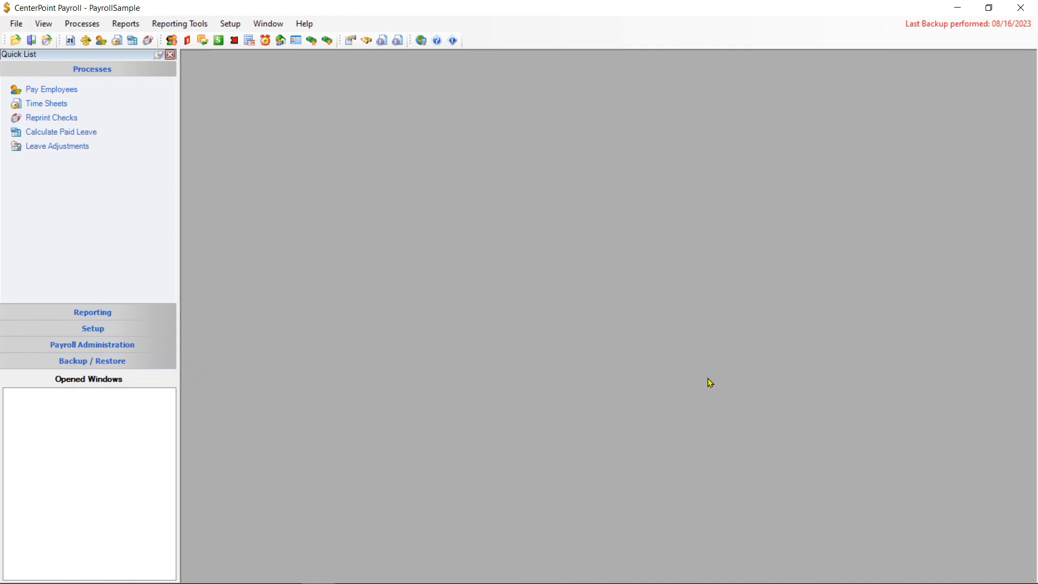
{"action": "left_click", "coordinate": [234, 28]}
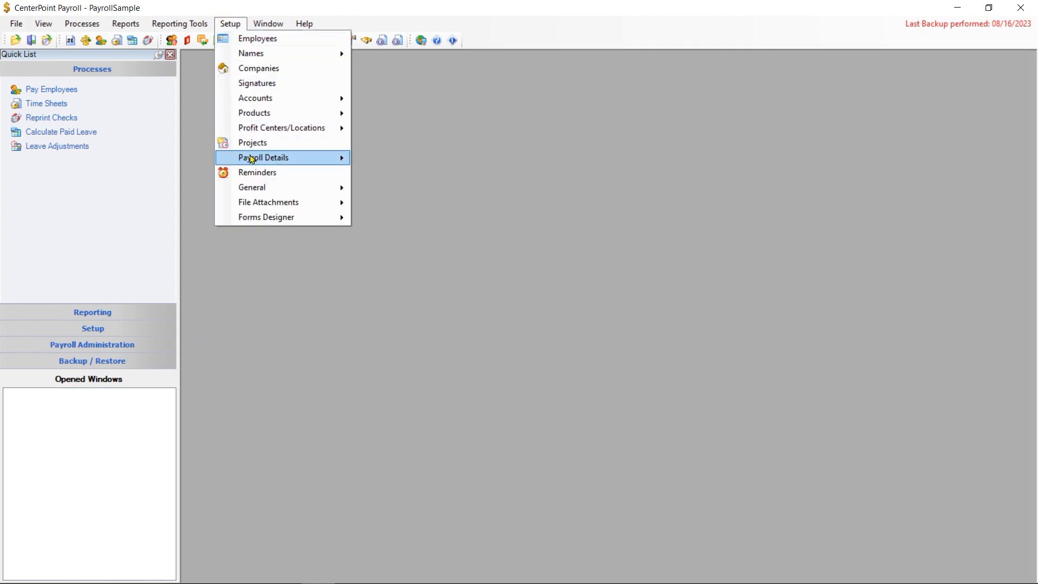
{"action": "mouse_move", "coordinate": [252, 161]}
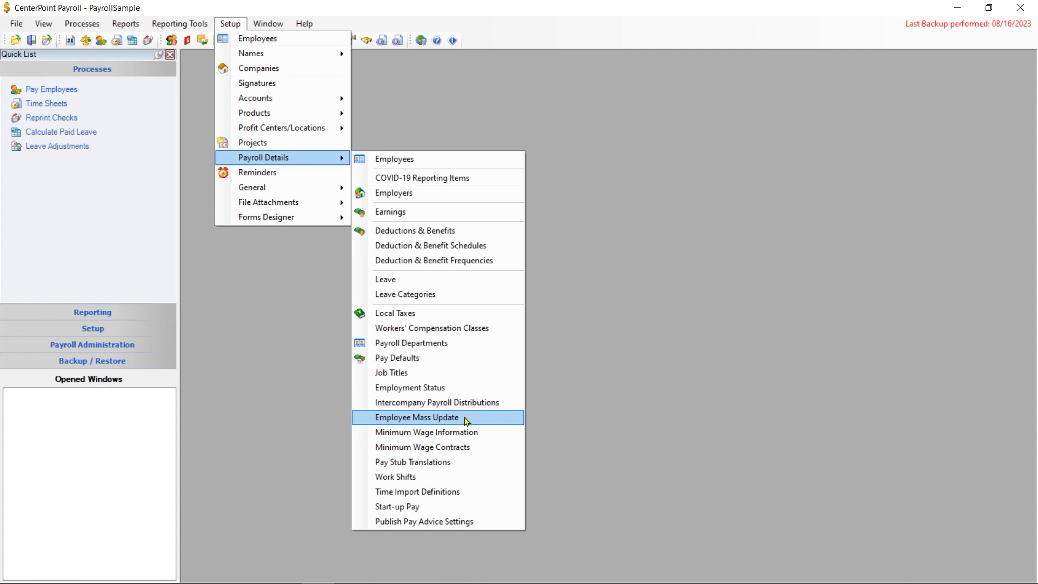
{"action": "left_click", "coordinate": [538, 86]}
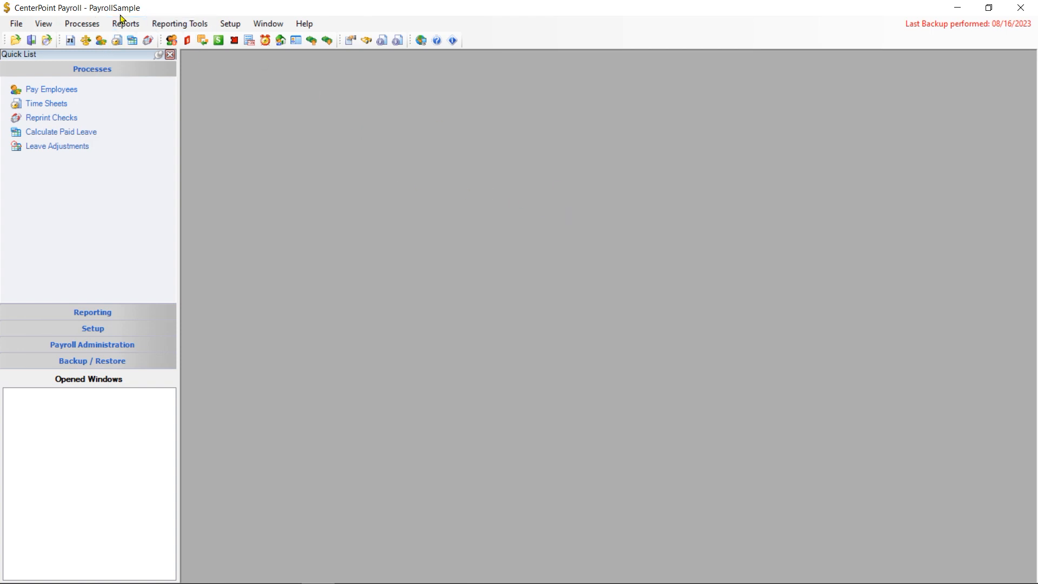
Select the State & Local Tax Withheld by Employee report from the state and local payroll tax data reports.
{"action": "left_click", "coordinate": [123, 24]}
{"action": "left_click", "coordinate": [133, 38]}
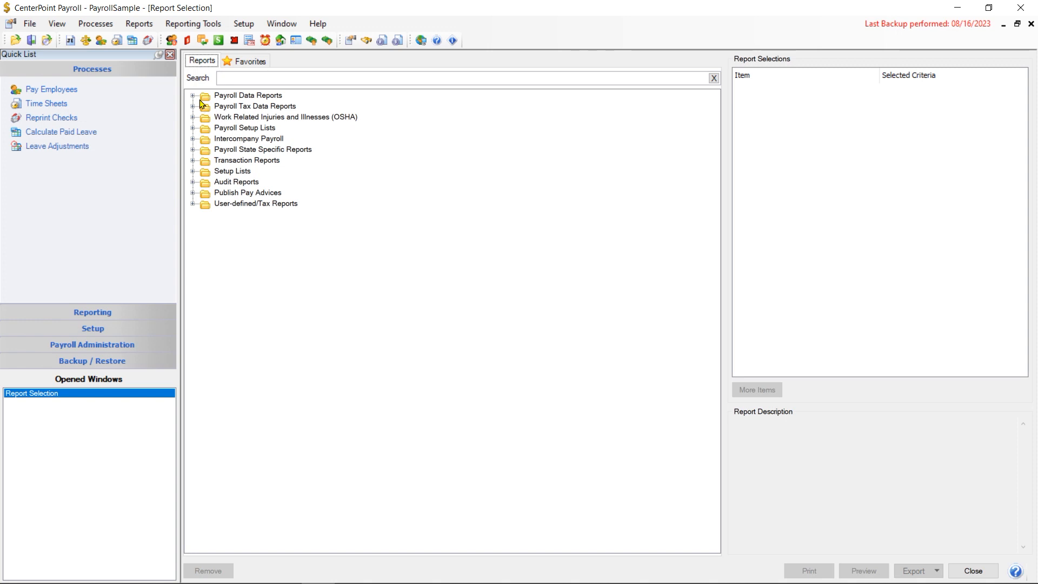
{"action": "left_click", "coordinate": [193, 106]}
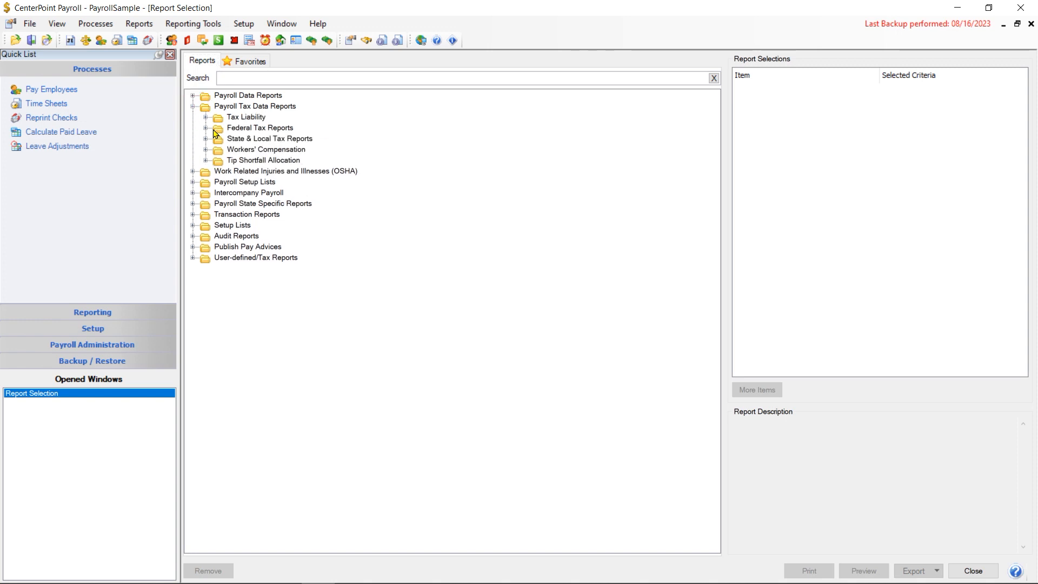
{"action": "left_click", "coordinate": [205, 139]}
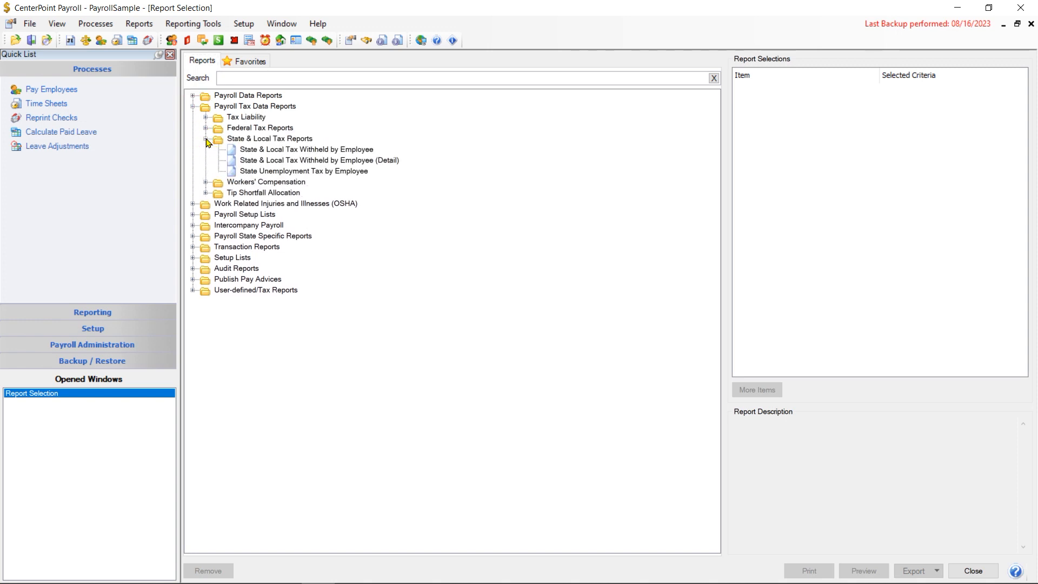
{"action": "left_click", "coordinate": [295, 151]}
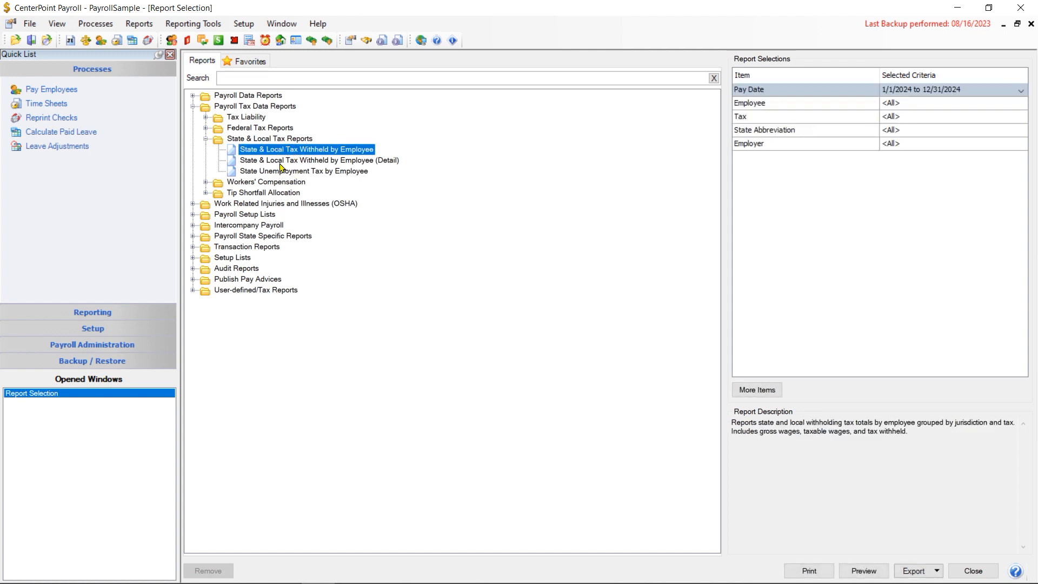